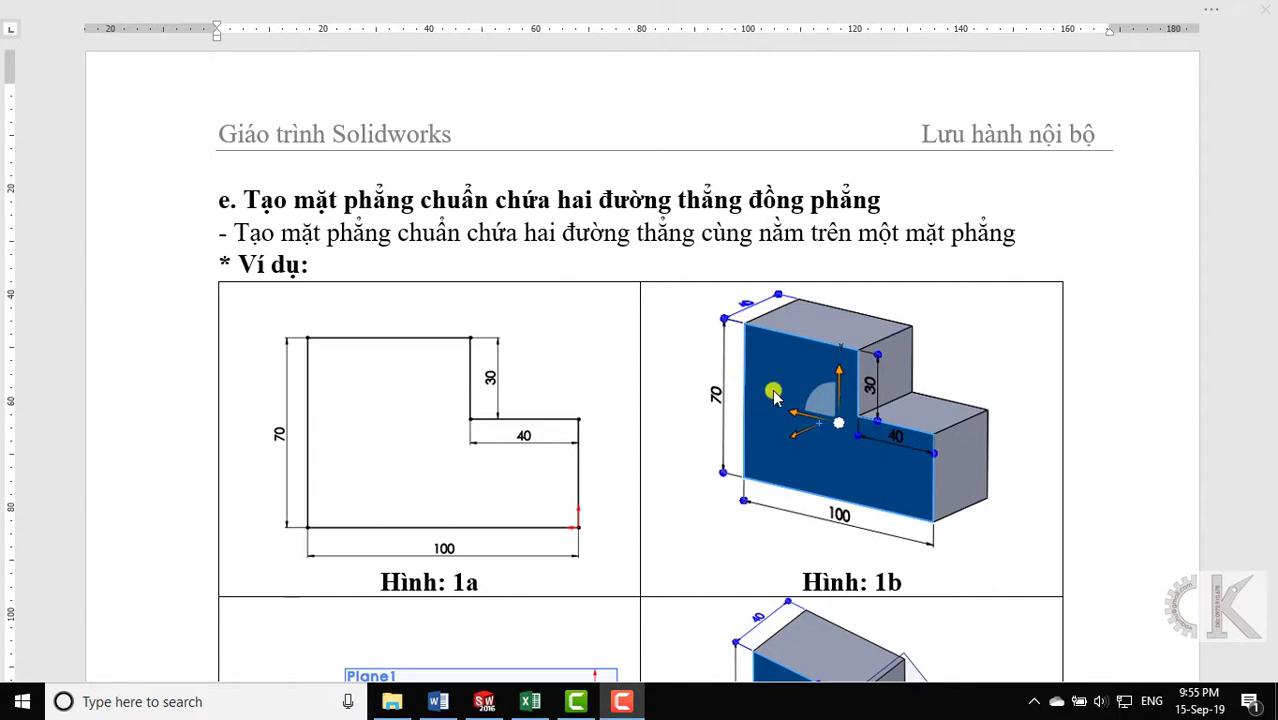
Scroll the Word tutorial down to the Hình 1a/1b and Plane1 example figures
scroll(817, 392, "down", 3)
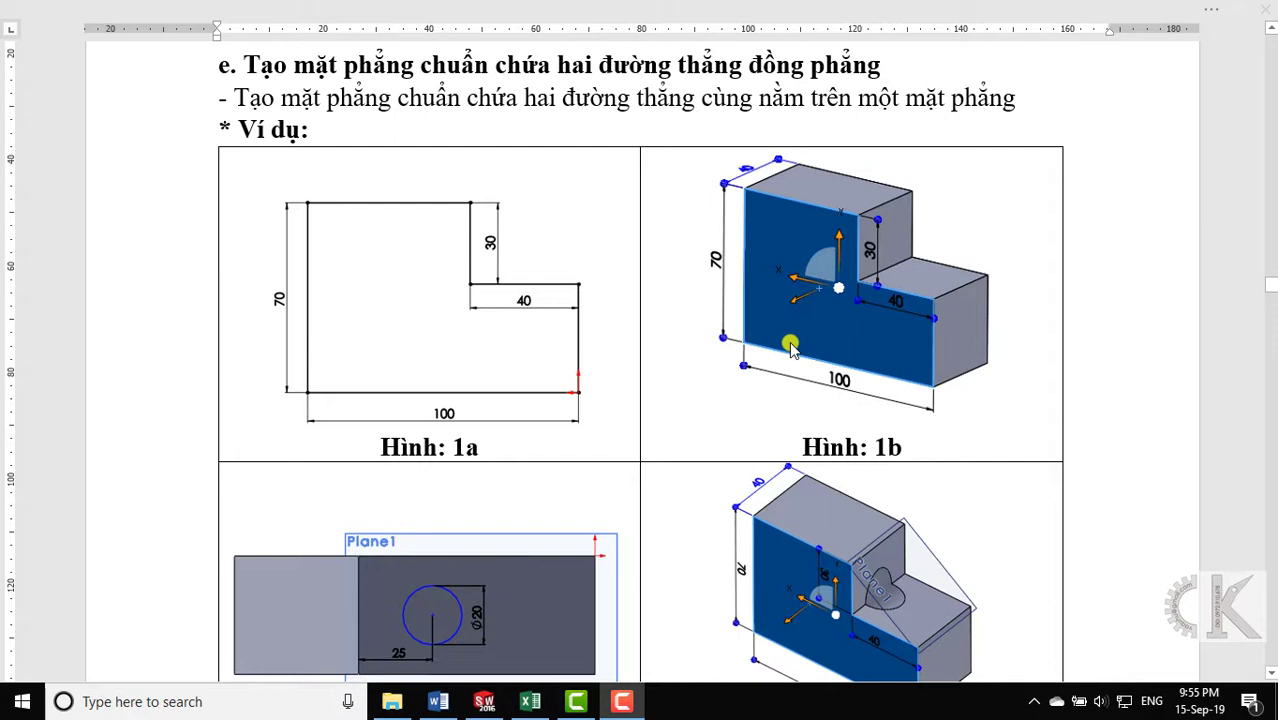
scroll(790, 345, "down", 2)
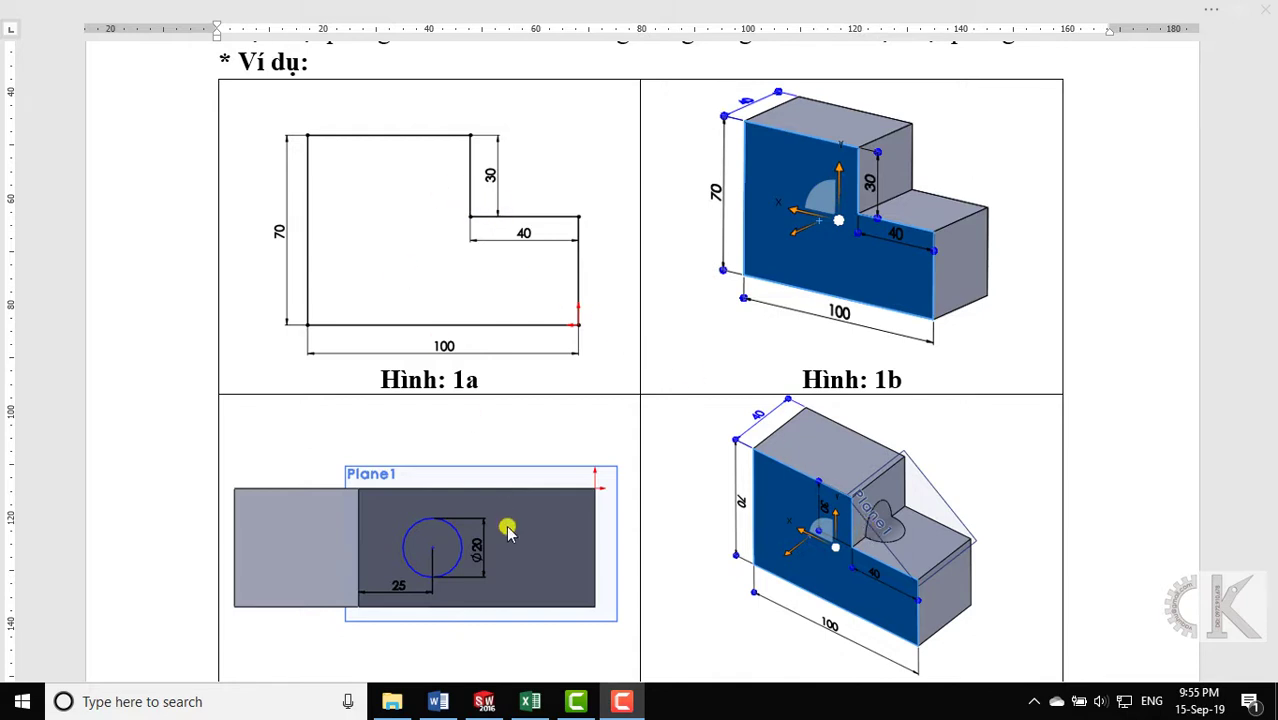
Switch to SOLIDWORKS and create a new part document
left_click(484, 706)
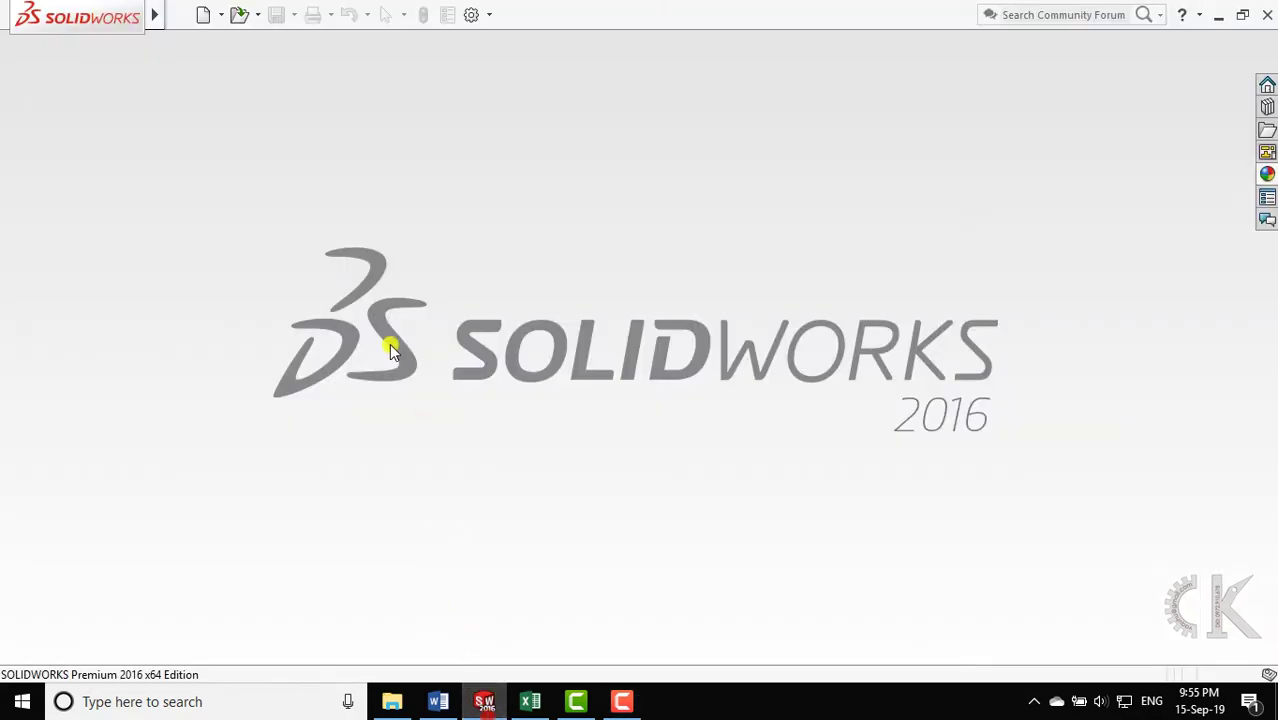
left_click(210, 16)
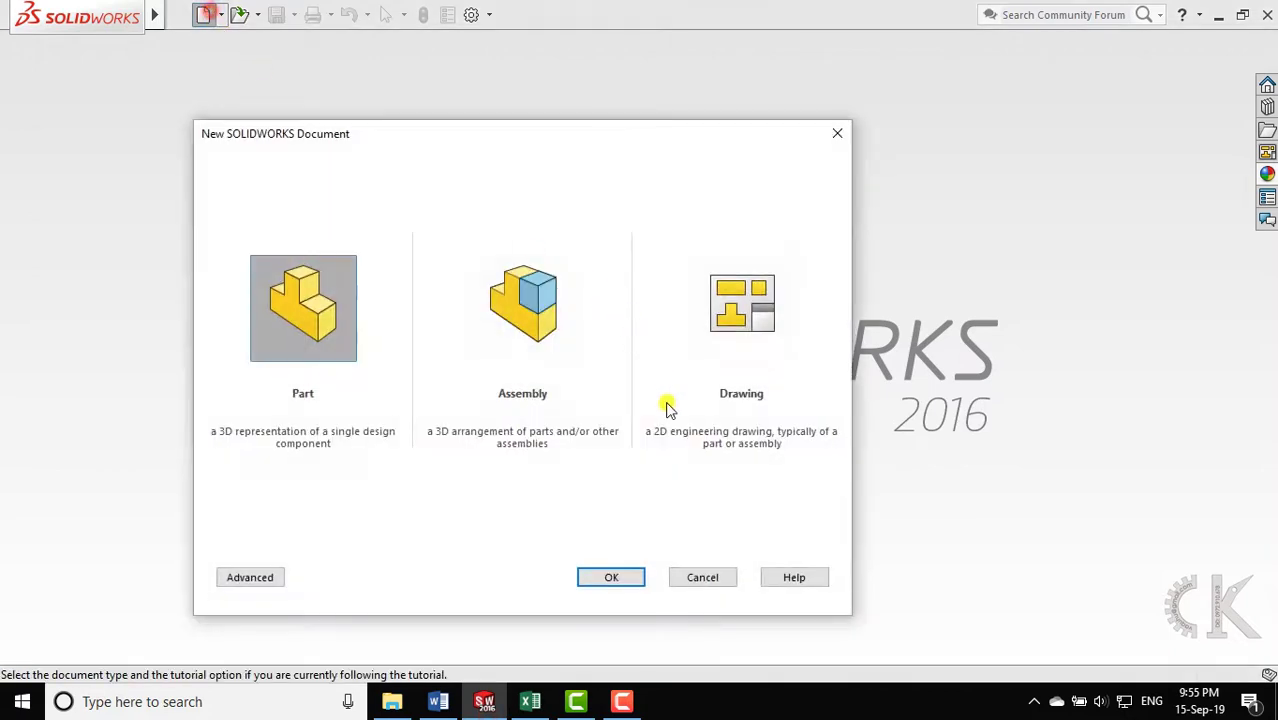
left_click(588, 578)
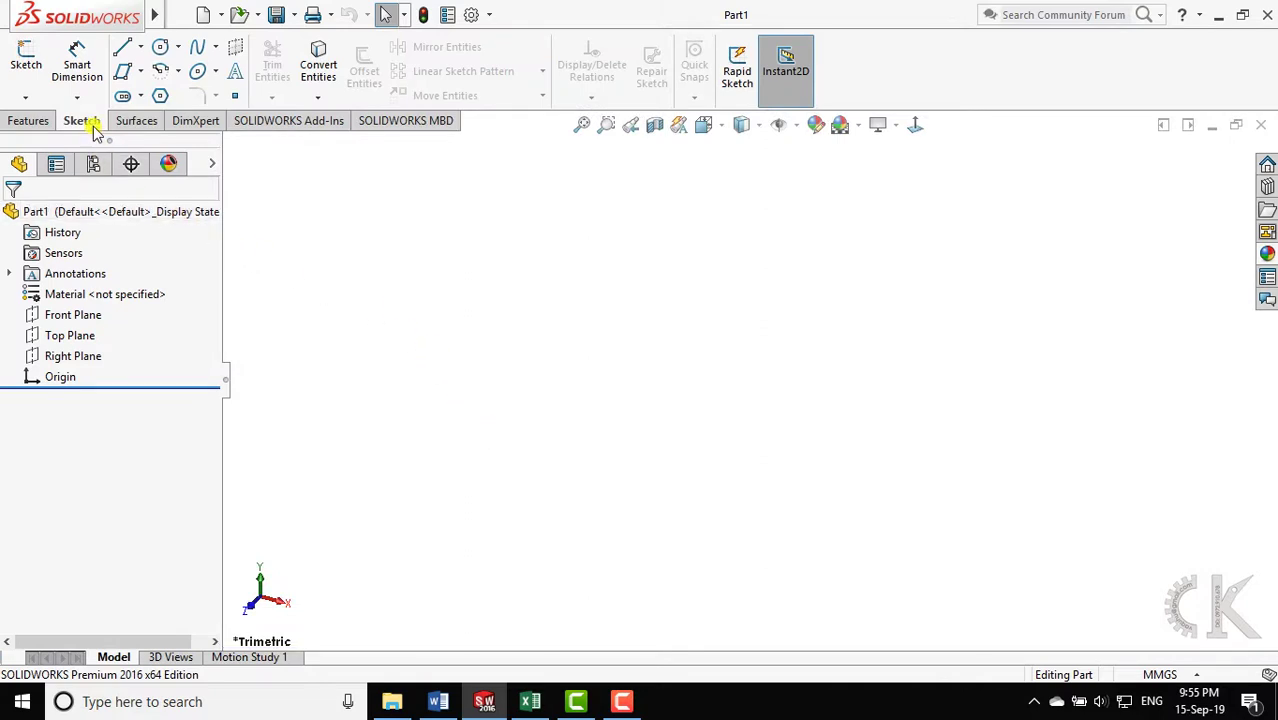
Draw a corner rectangle from the origin in a sketch on the Front Plane
left_click(28, 58)
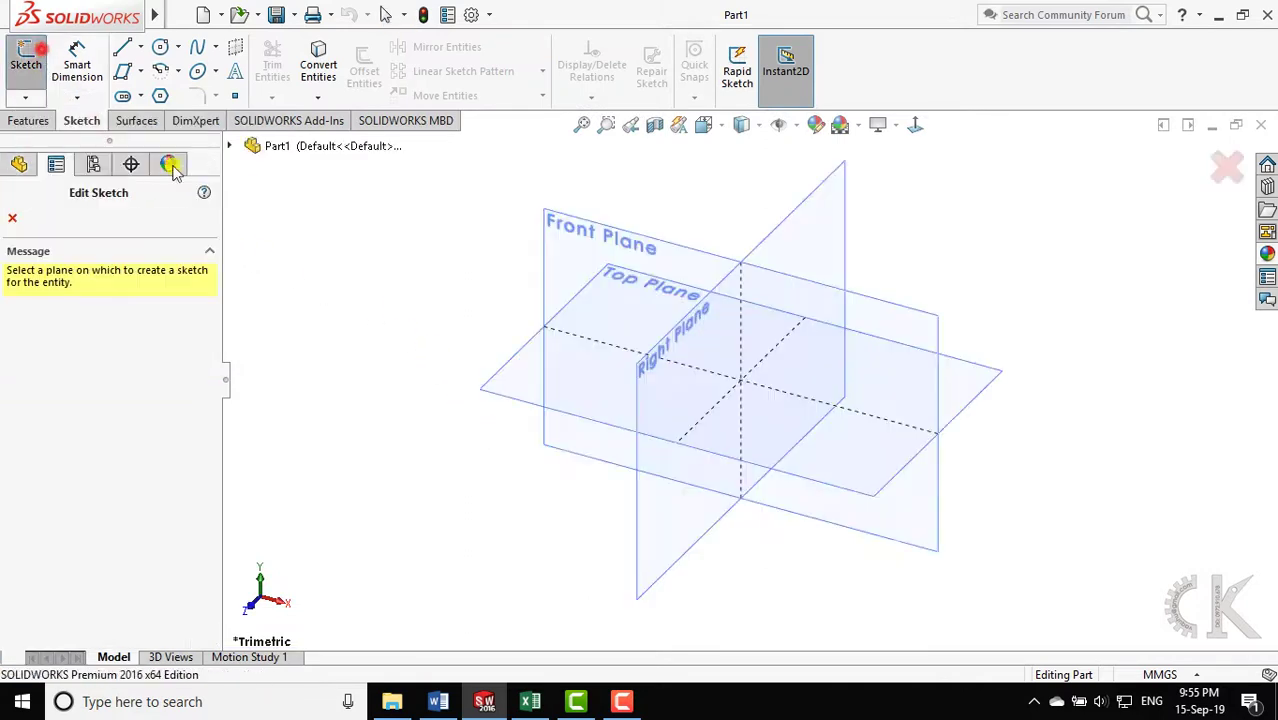
left_click(575, 250)
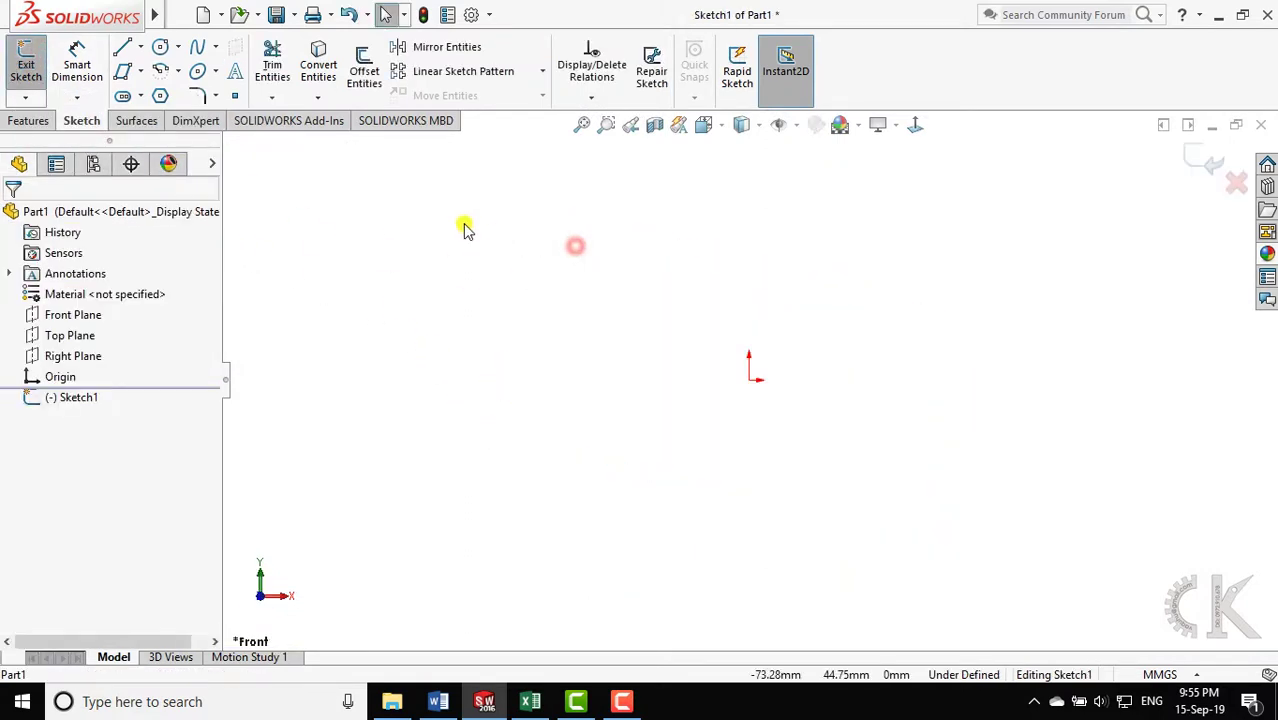
middle_click_drag(648, 316, 488, 410, "ctrl")
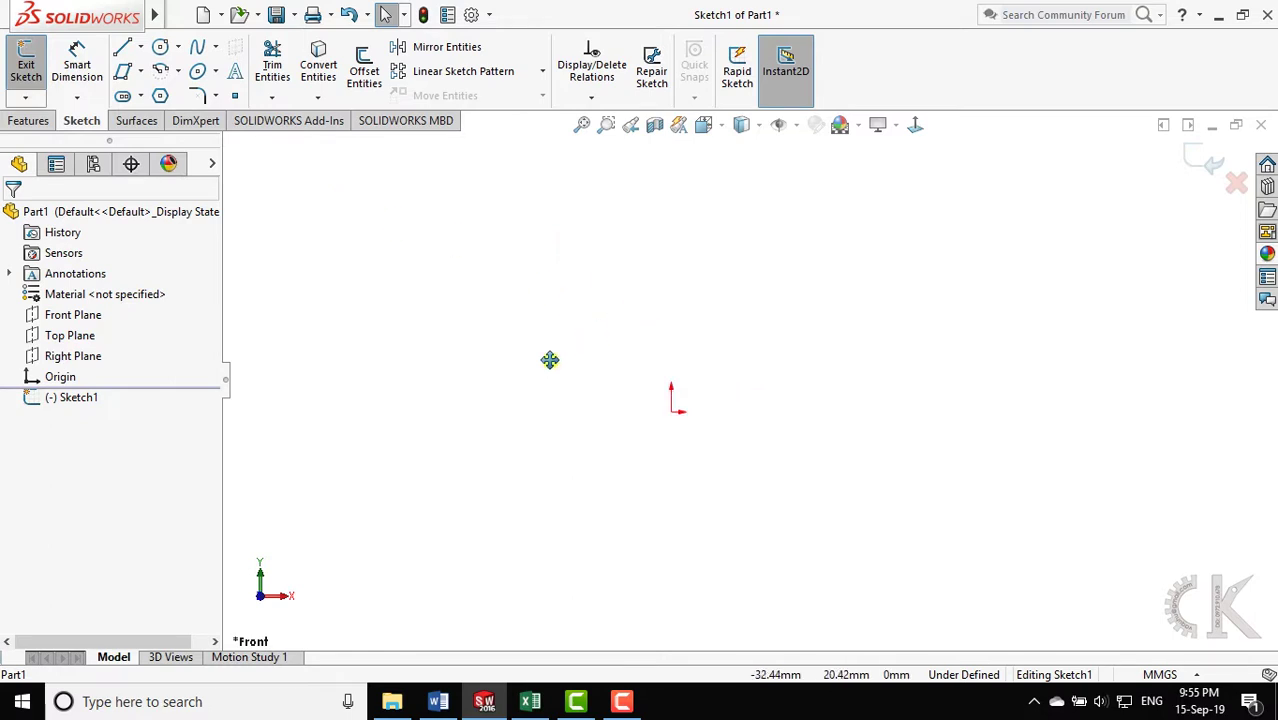
left_click(141, 73)
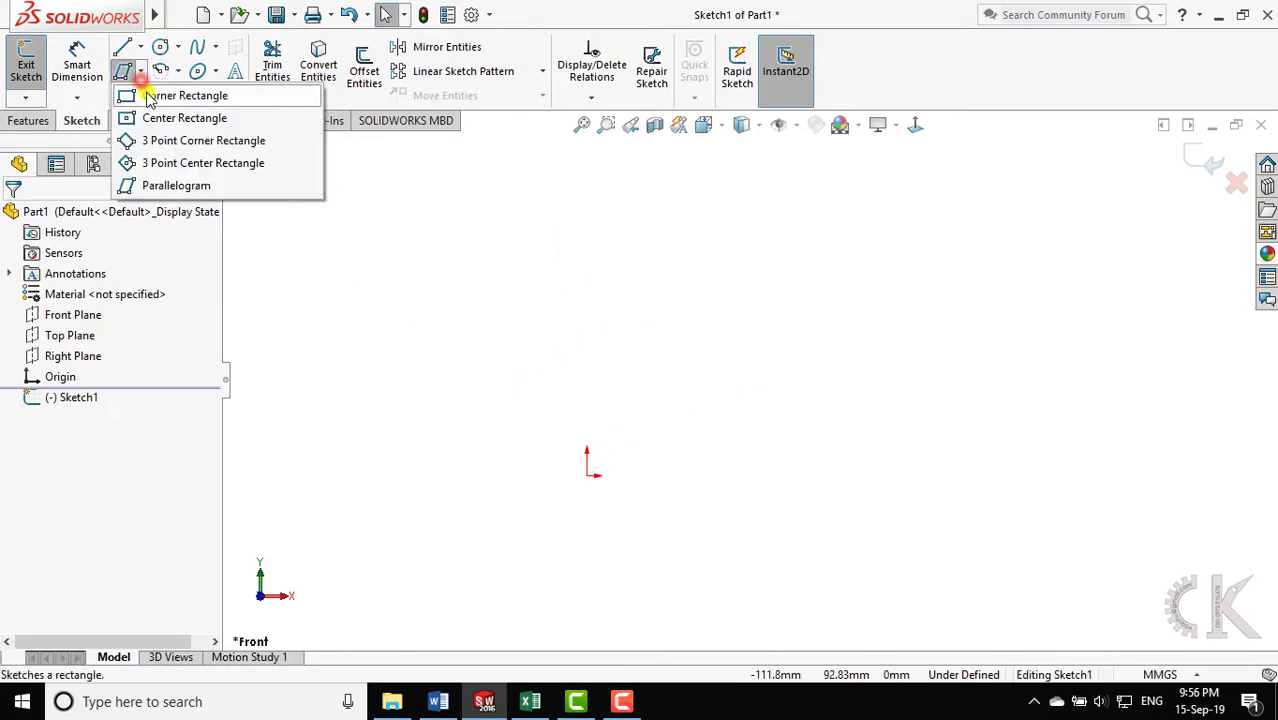
left_click(150, 96)
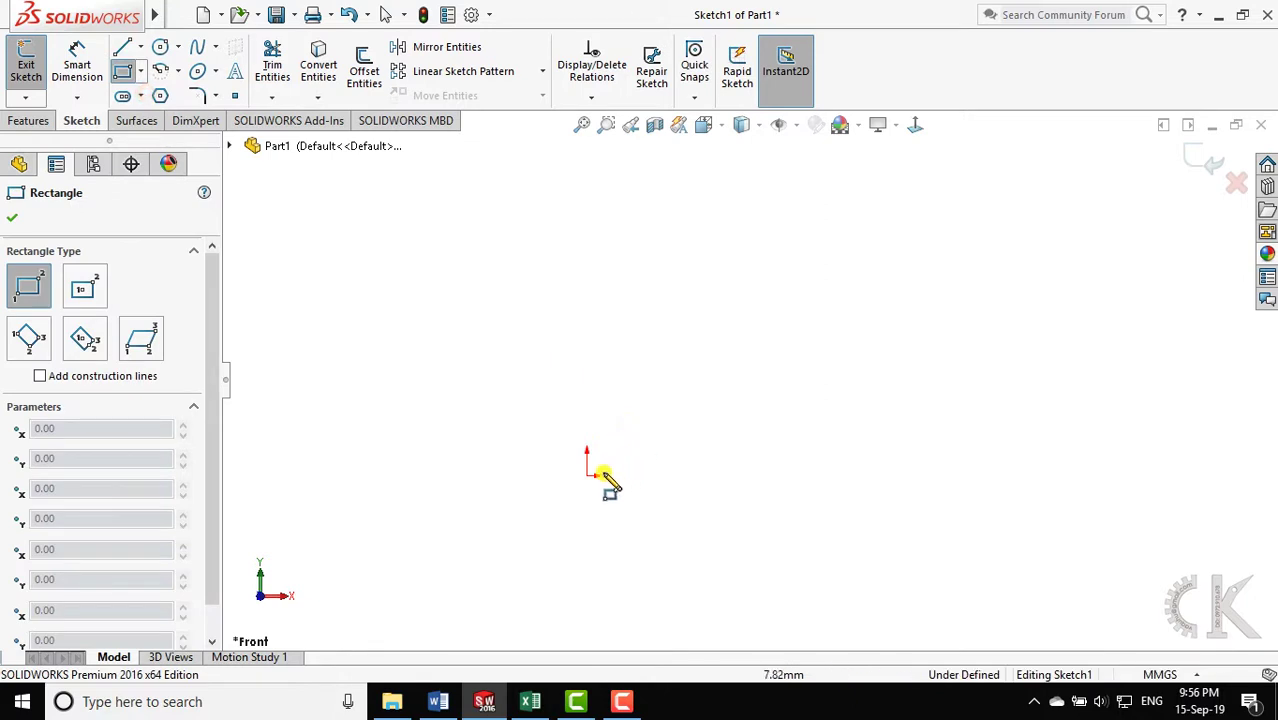
left_click(587, 475)
left_click(804, 314)
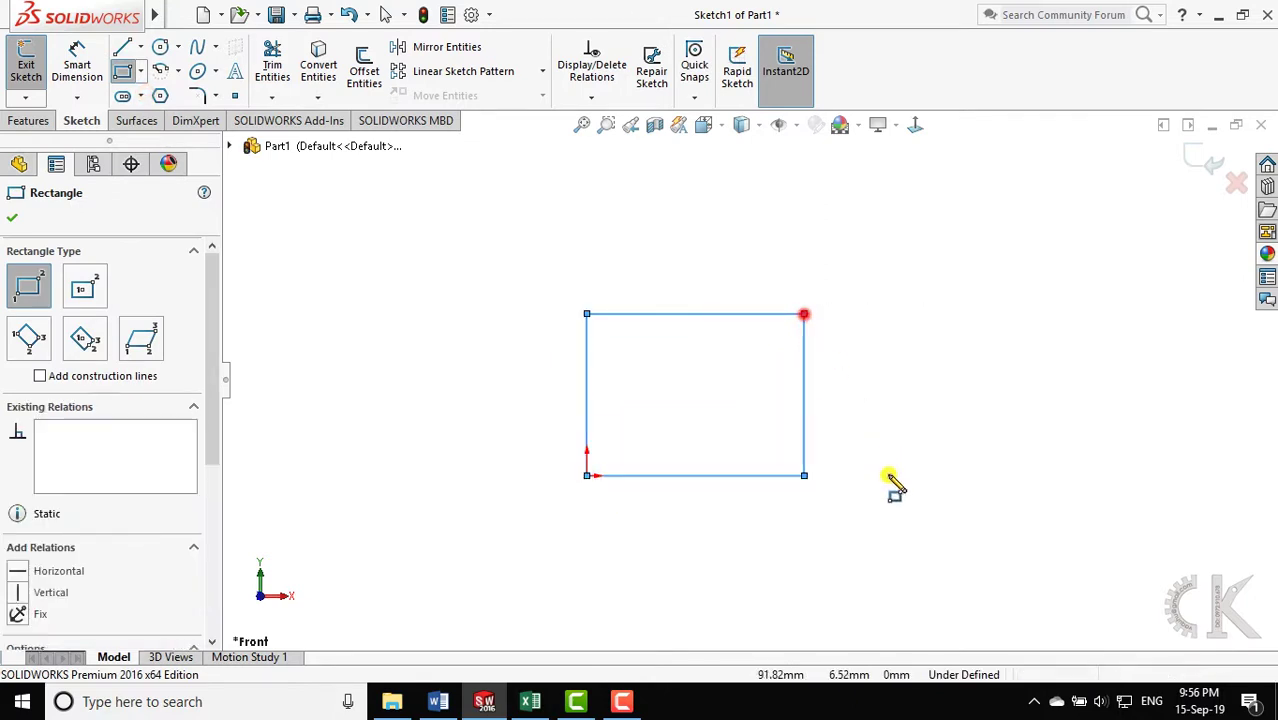
left_click(438, 701)
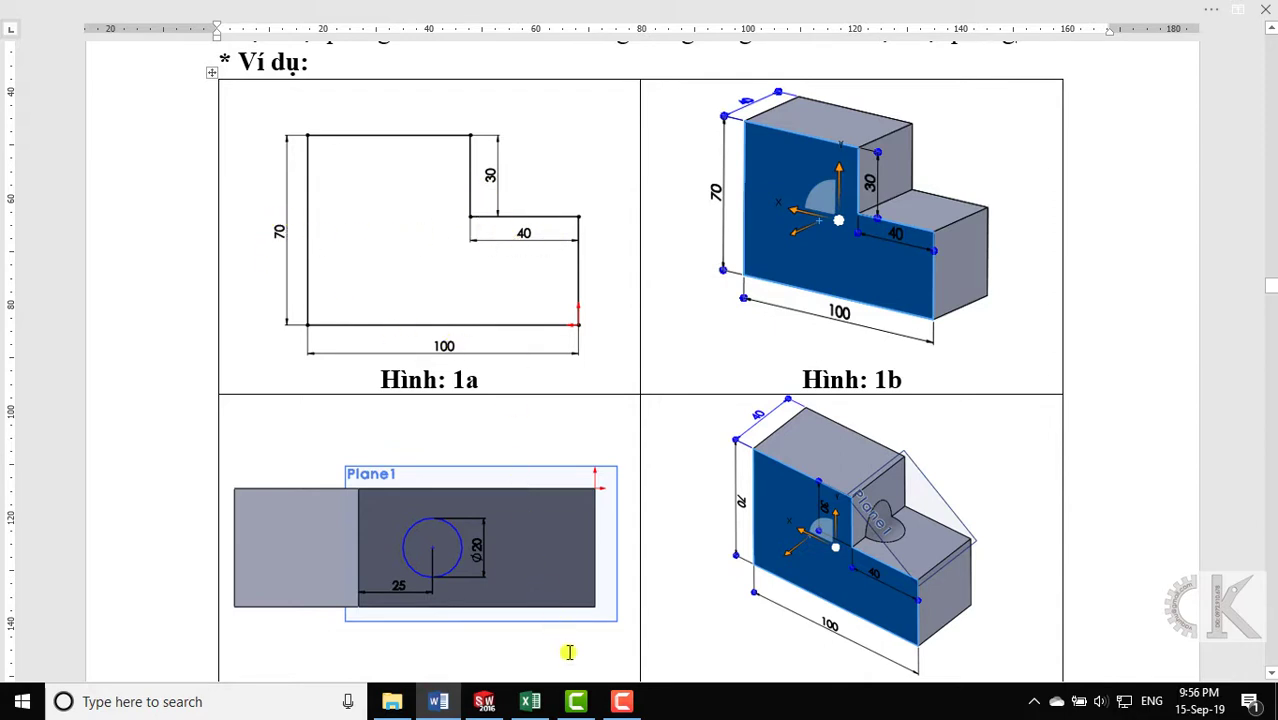
left_click(484, 701)
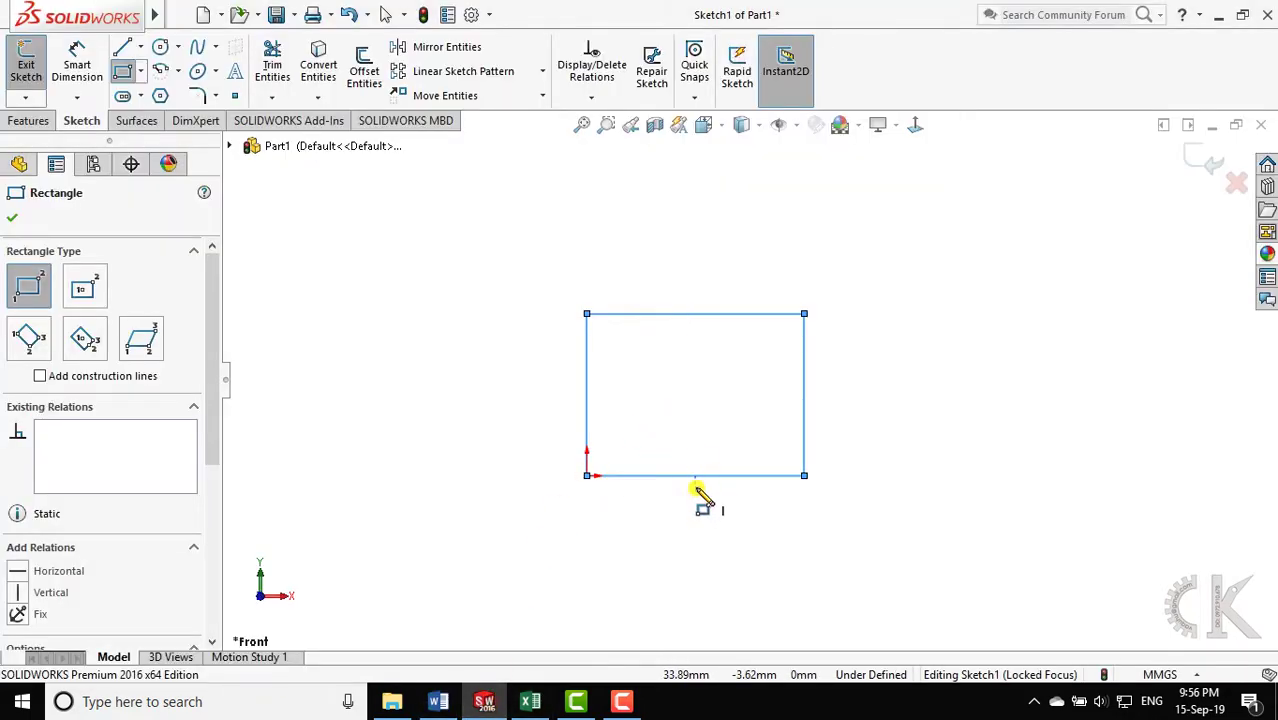
Dimension the rectangle 100 wide and 70 high
right_click_drag(673, 563, 673, 486)
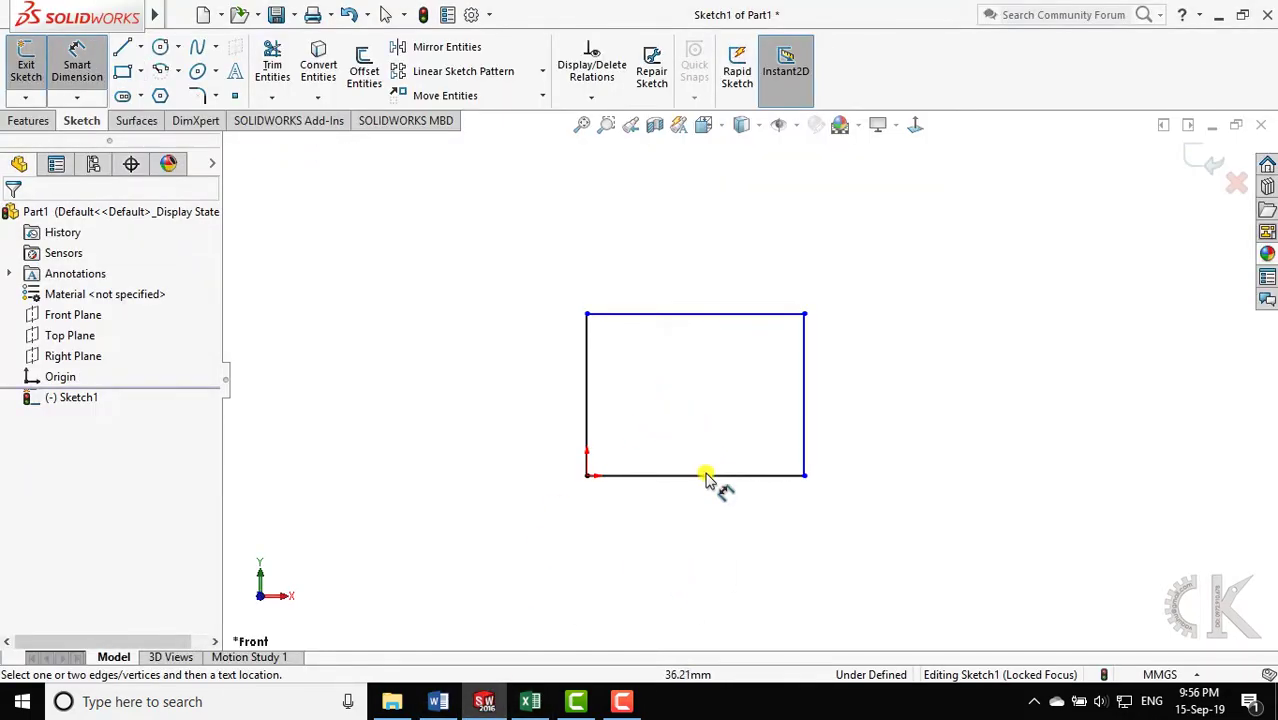
left_click(706, 476)
left_click(706, 533)
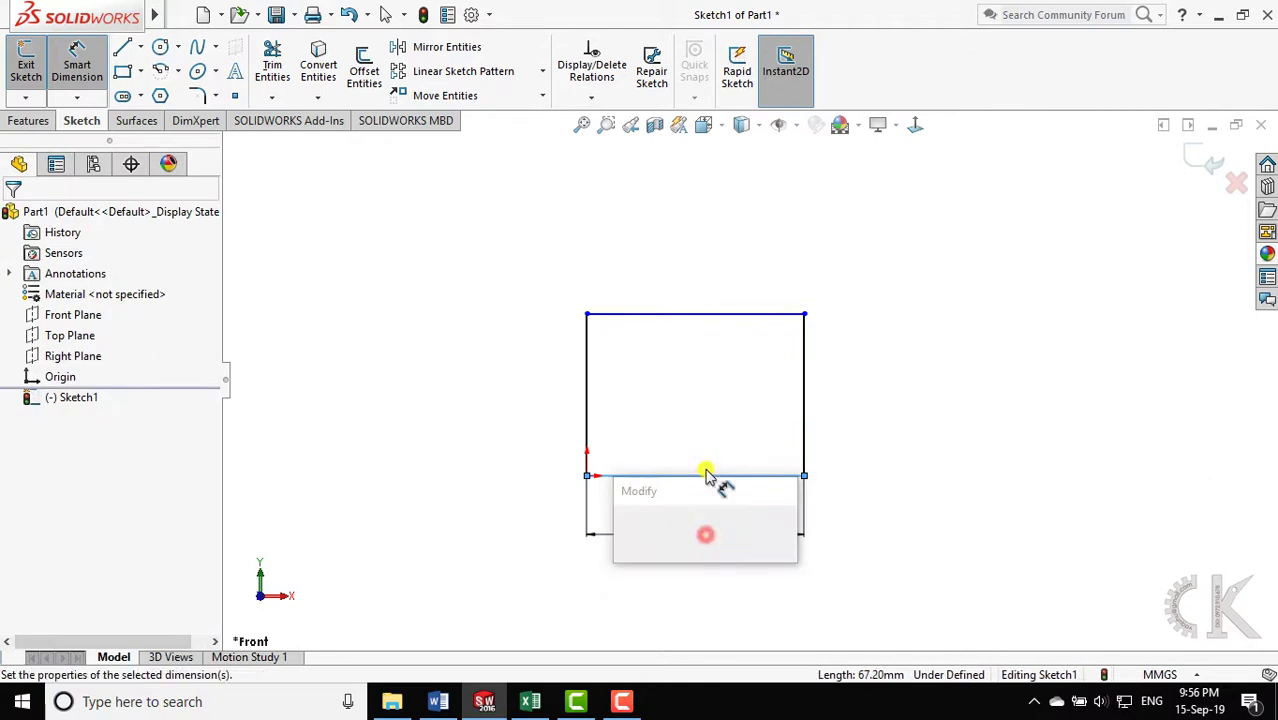
type("100")
key("Return")
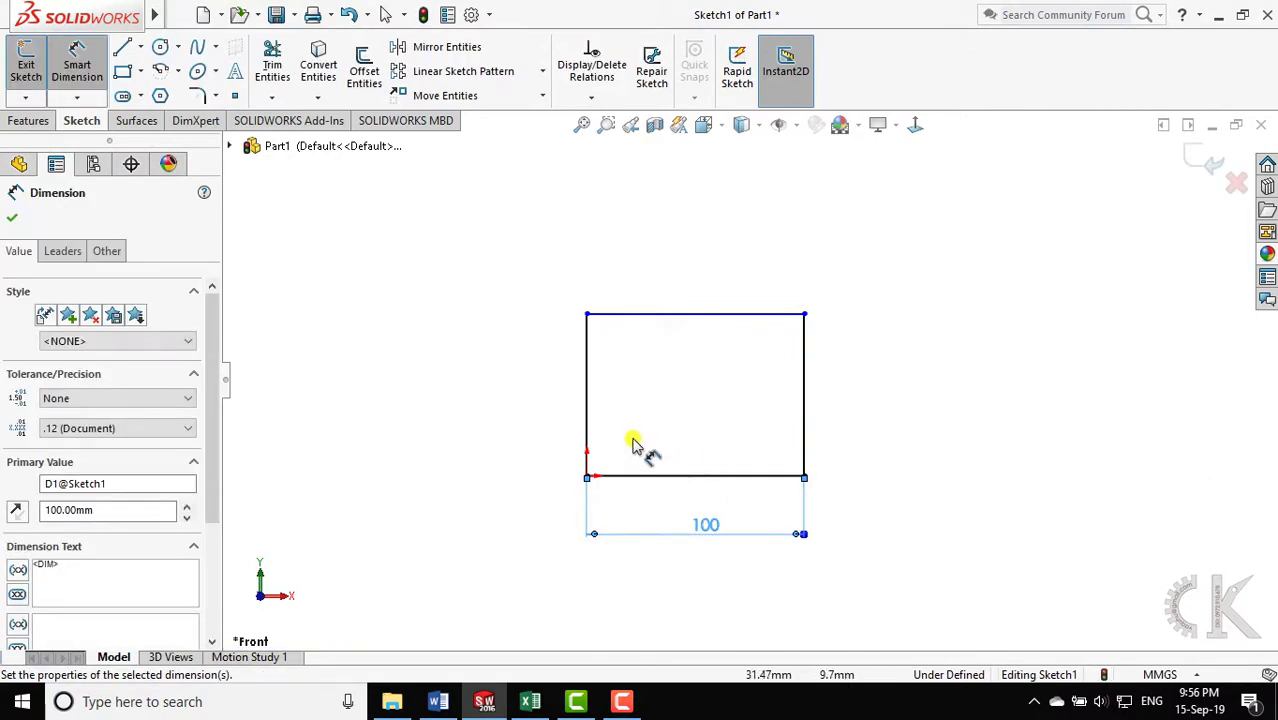
left_click(589, 366)
left_click(563, 403)
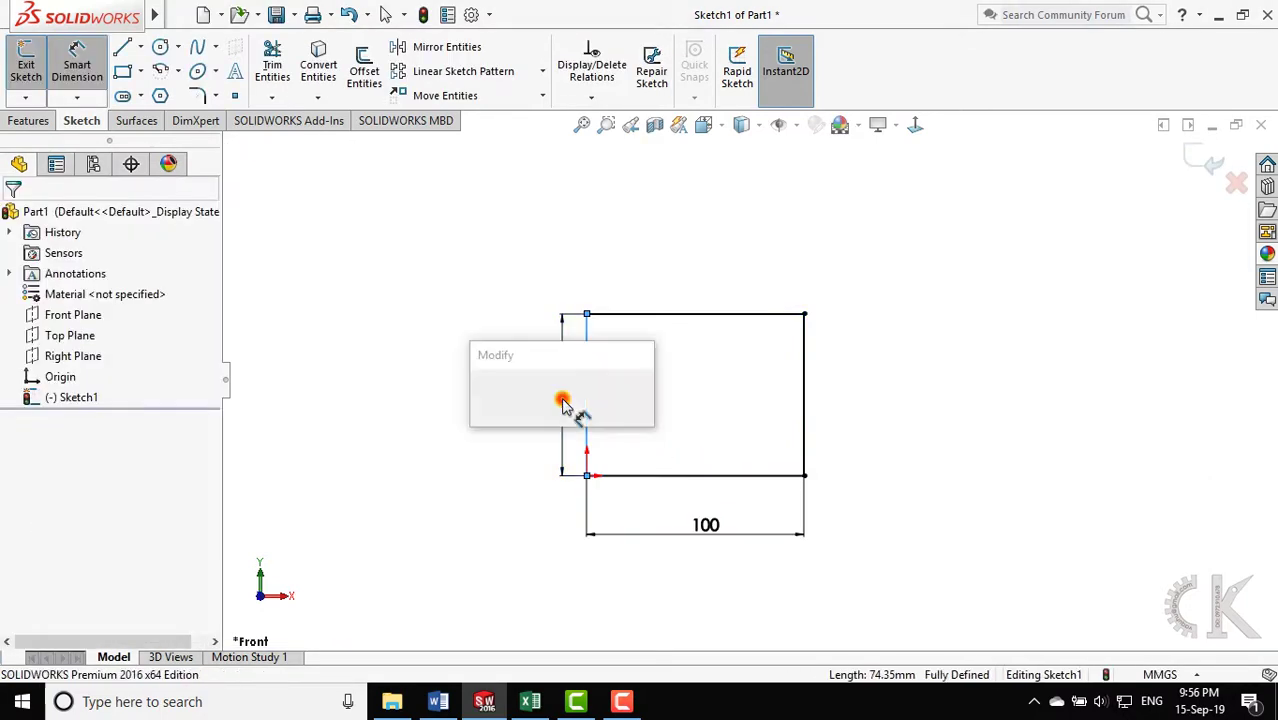
type("70")
key("Return")
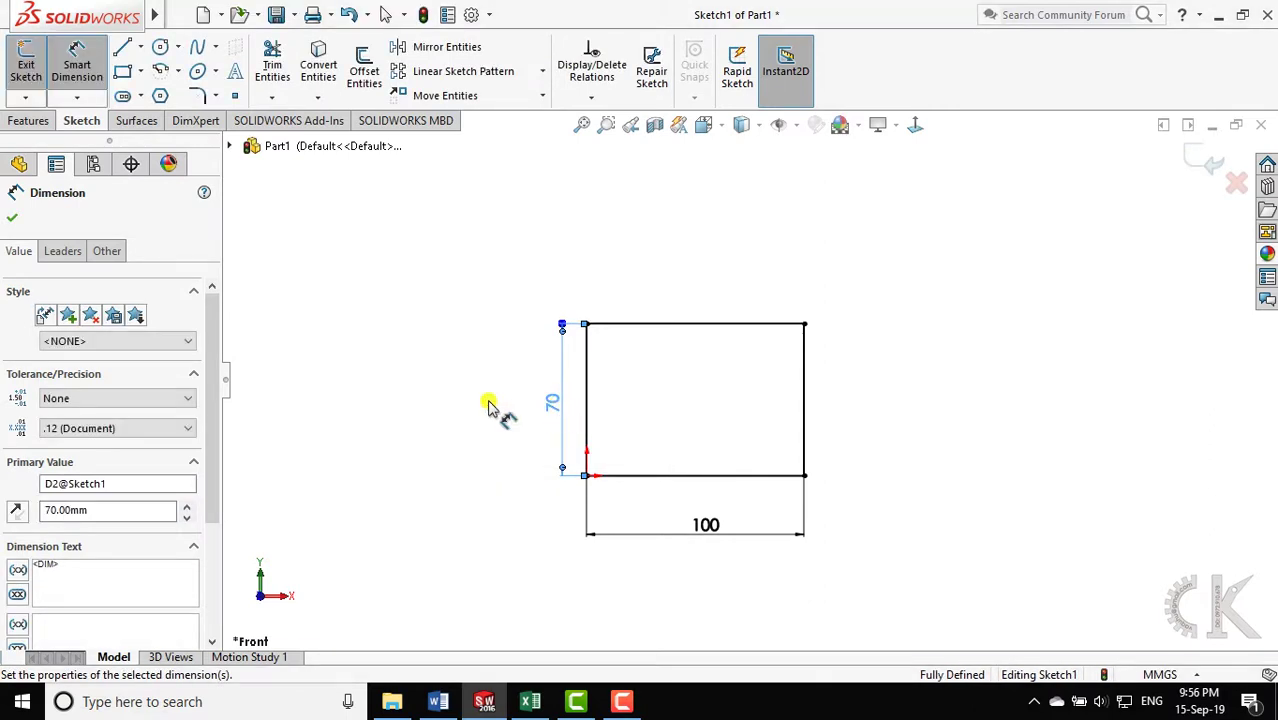
Add a 40 by 30 notch rectangle at the top-right corner and trim it away
left_click(124, 75)
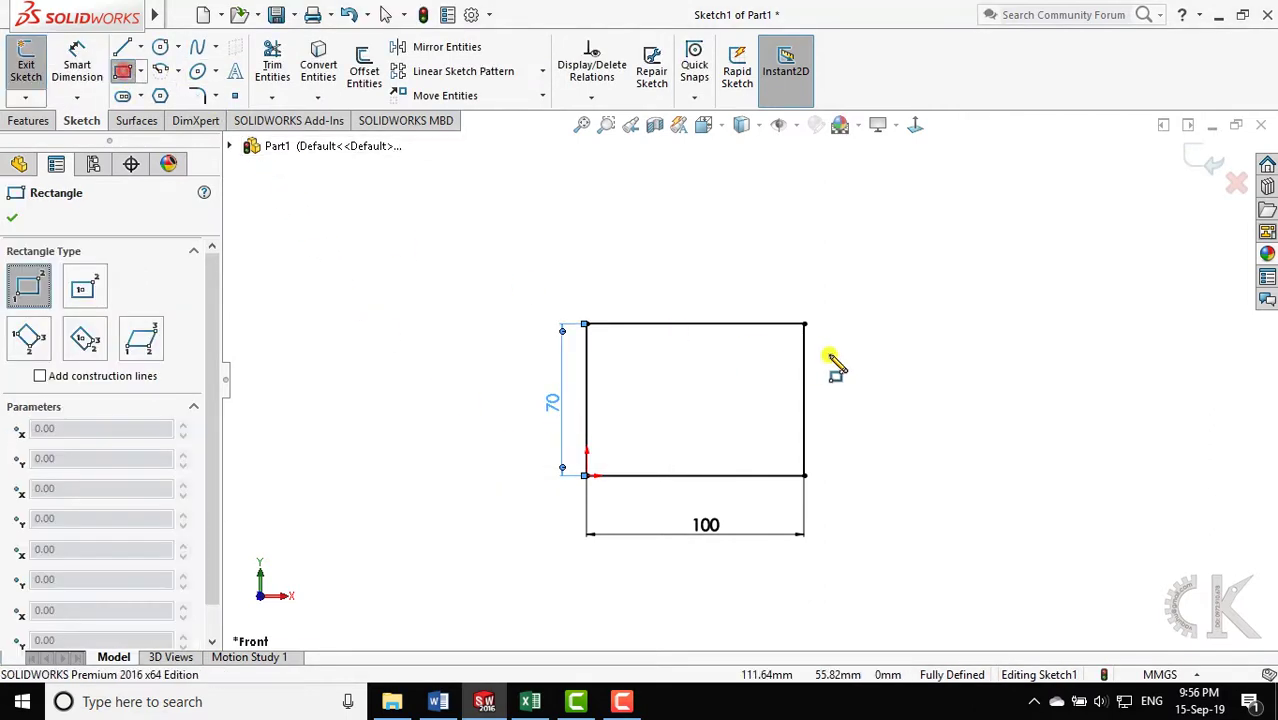
left_click(805, 325)
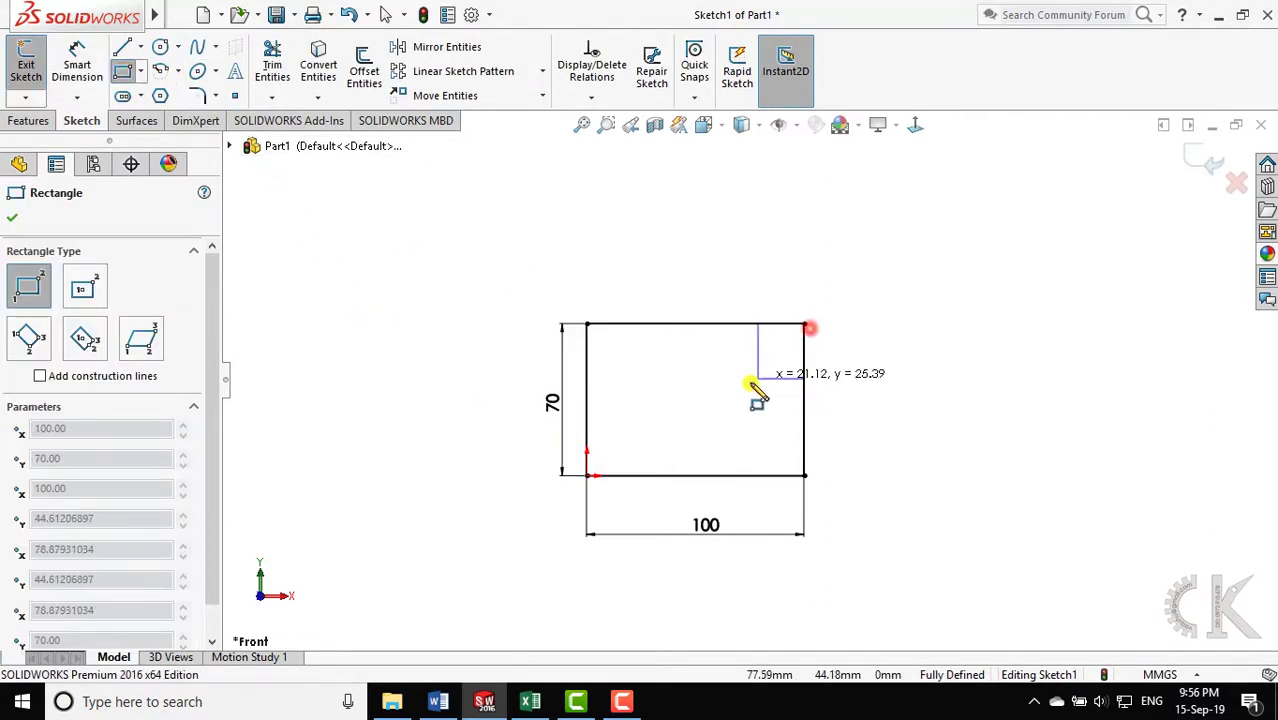
left_click(705, 384)
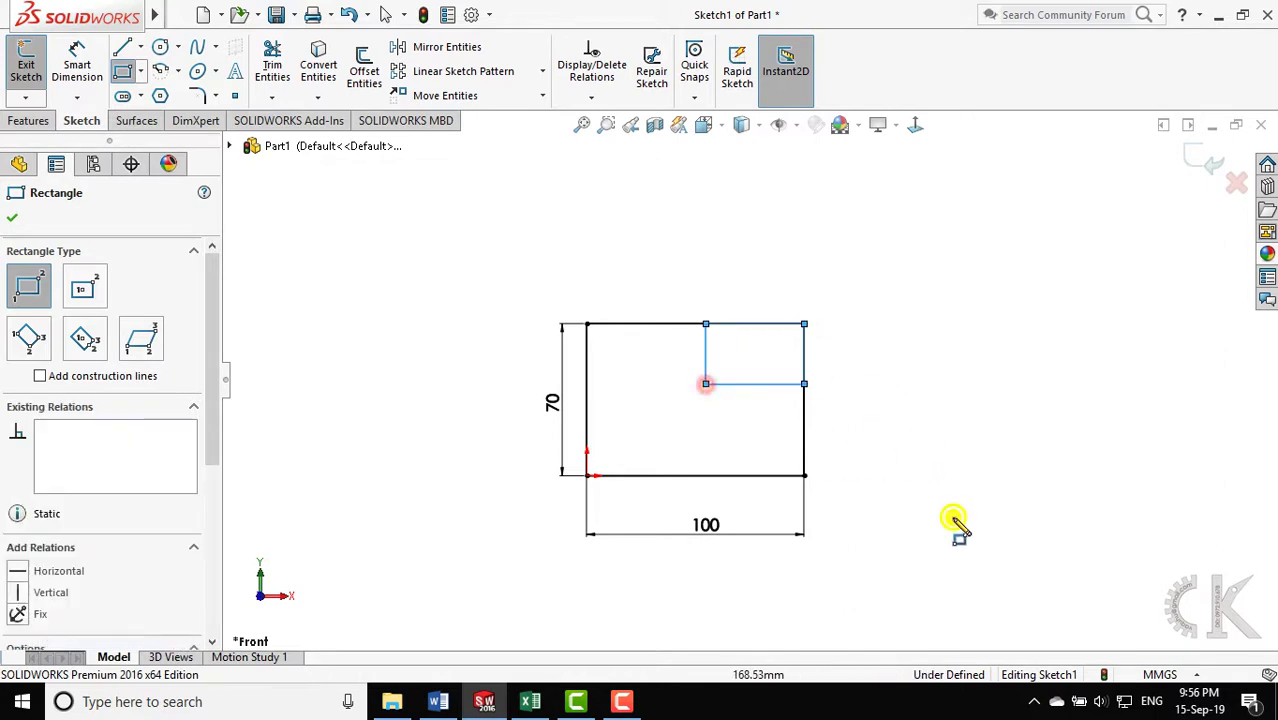
right_click_drag(953, 515, 956, 392)
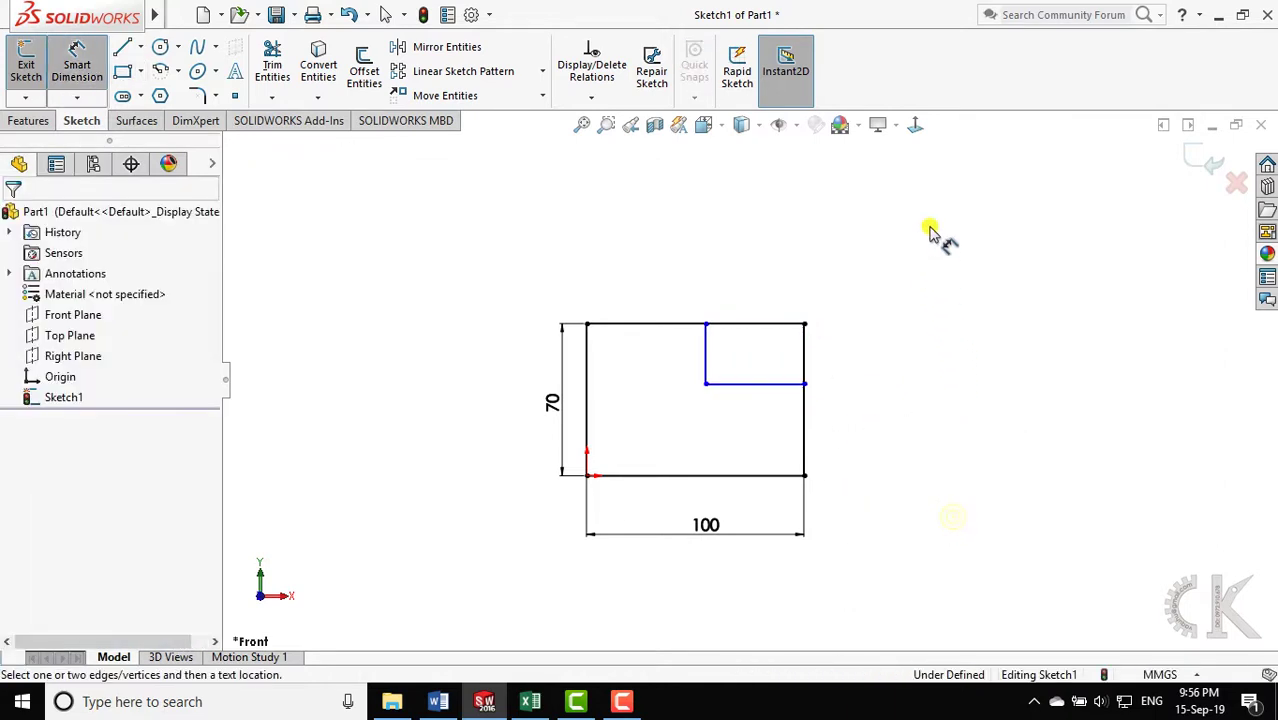
left_click(770, 384)
left_click(762, 430)
type("4")
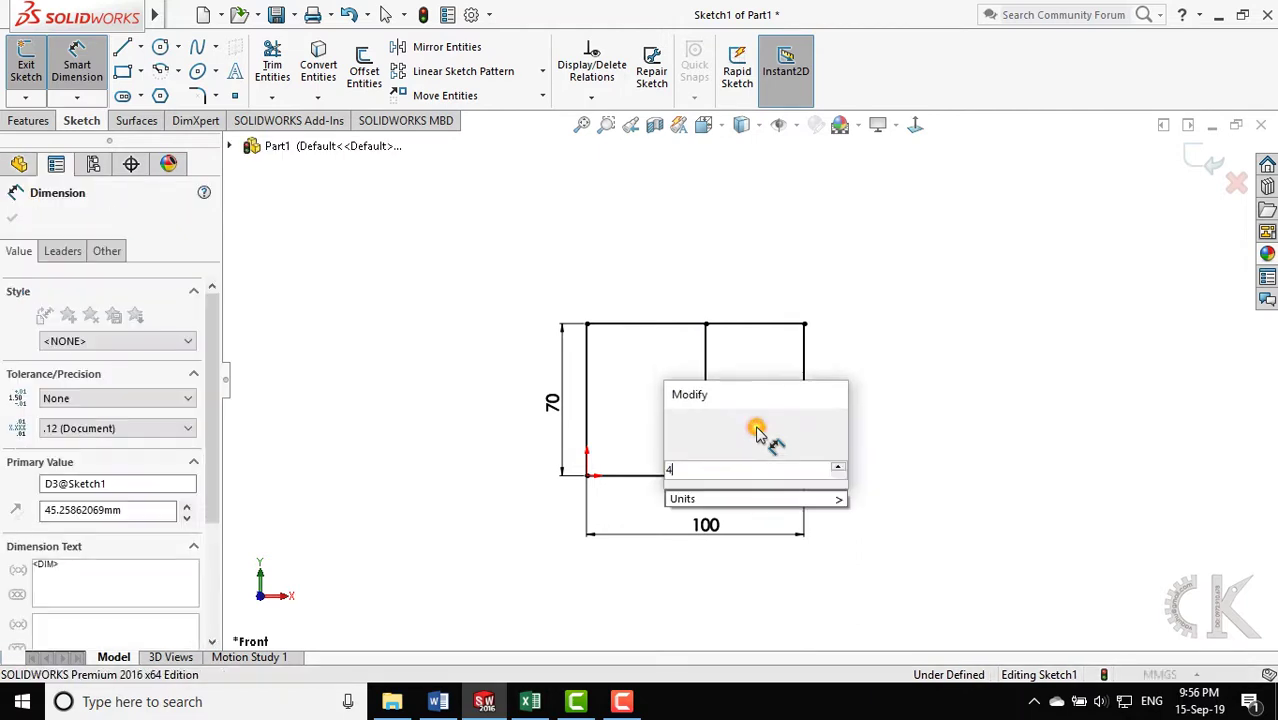
type("0")
key("Return")
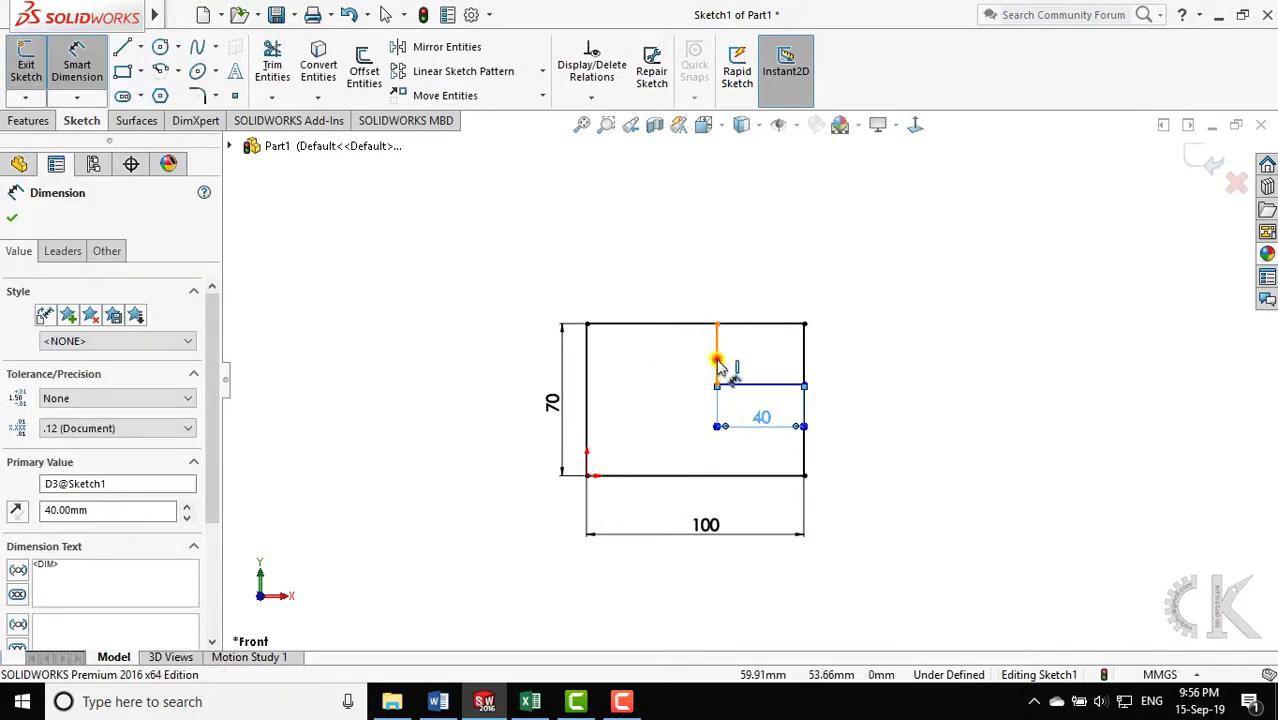
left_click(717, 366)
left_click(663, 368)
key("Return")
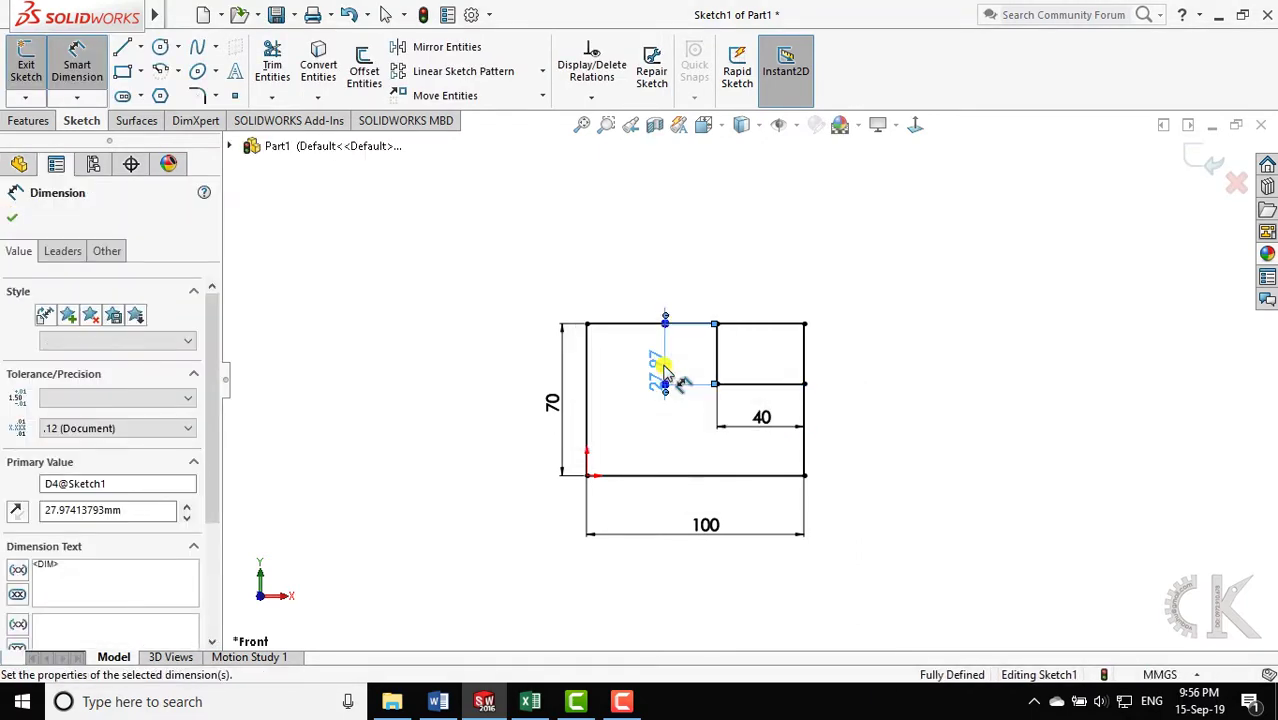
left_click(275, 63)
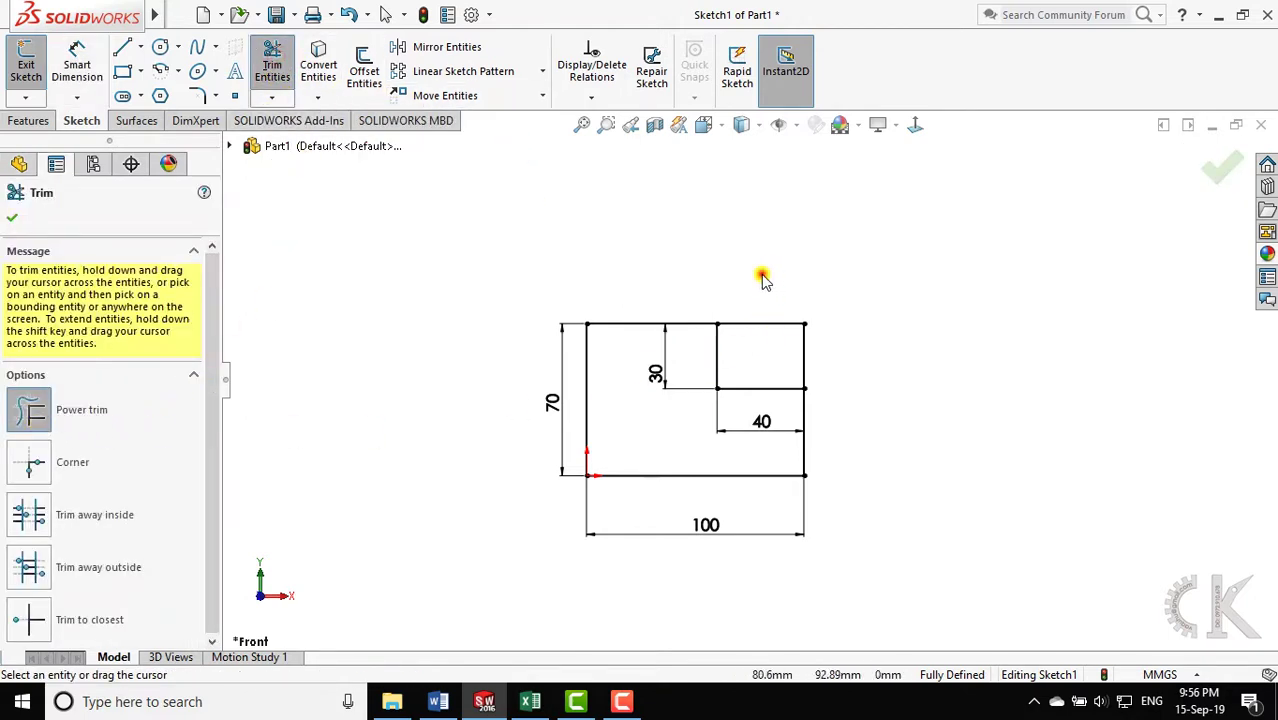
mouse_move(762, 274)
left_mouse_down()
mouse_move(763, 323)
mouse_move(845, 352)
left_mouse_up()
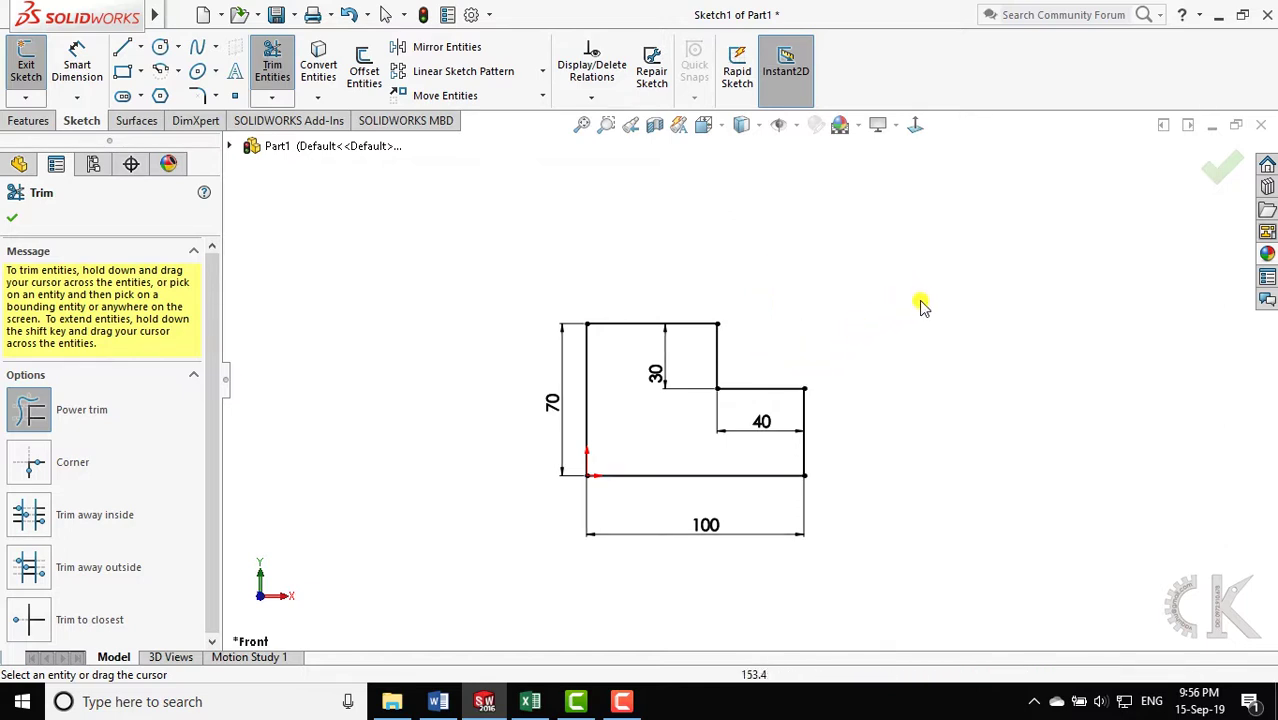
Finish trimming and exit the L-shaped sketch
left_click(1222, 168)
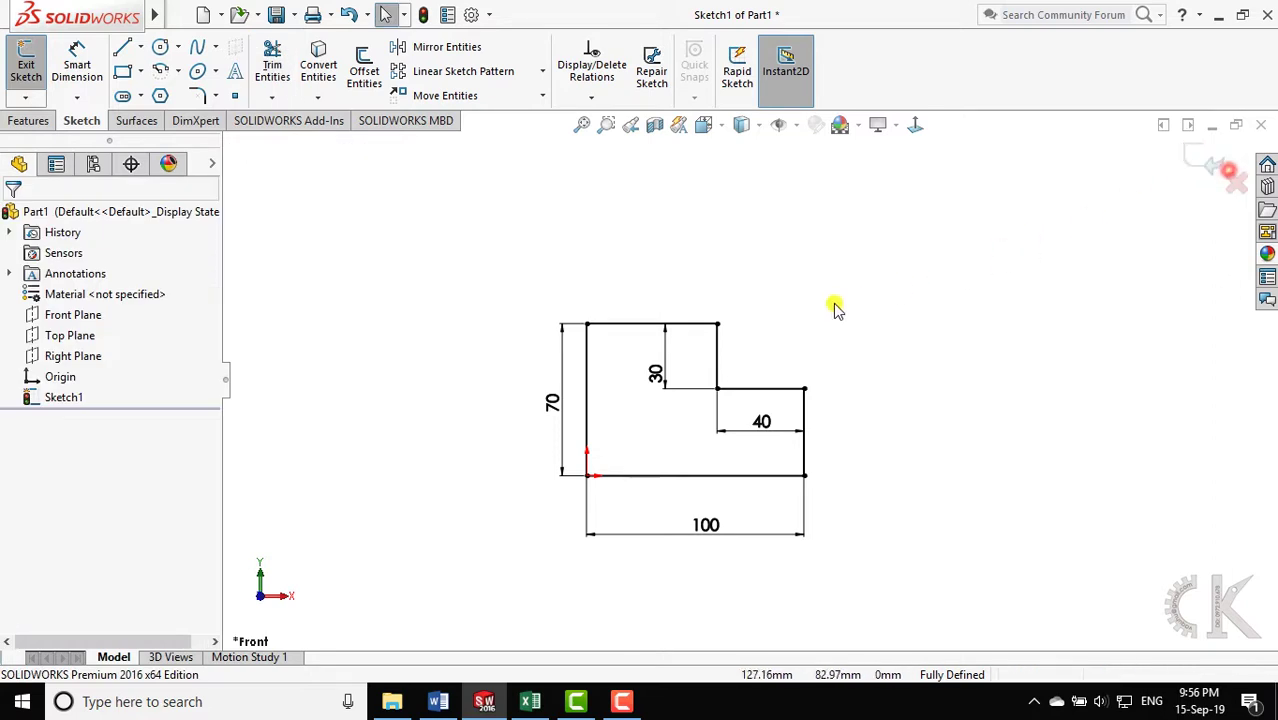
mouse_move(849, 319)
middle_mouse_down()
mouse_move(792, 342)
mouse_move(785, 388)
middle_mouse_up()
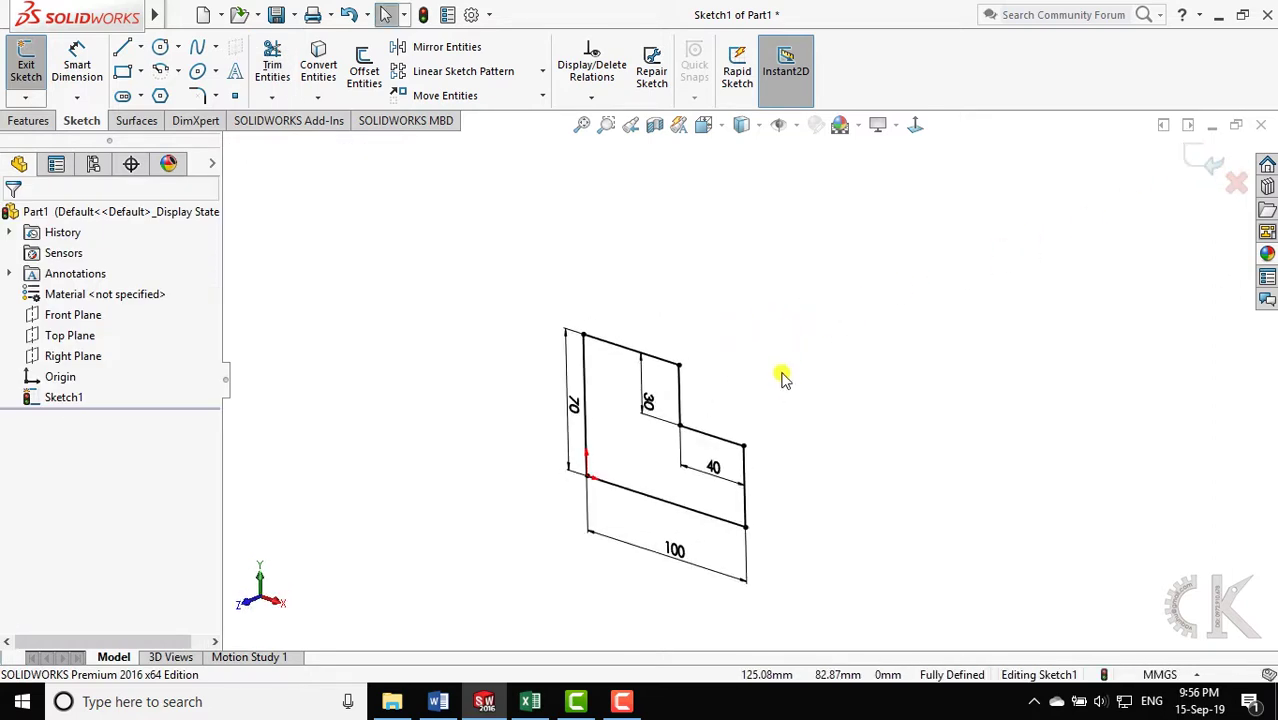
left_click(1207, 172)
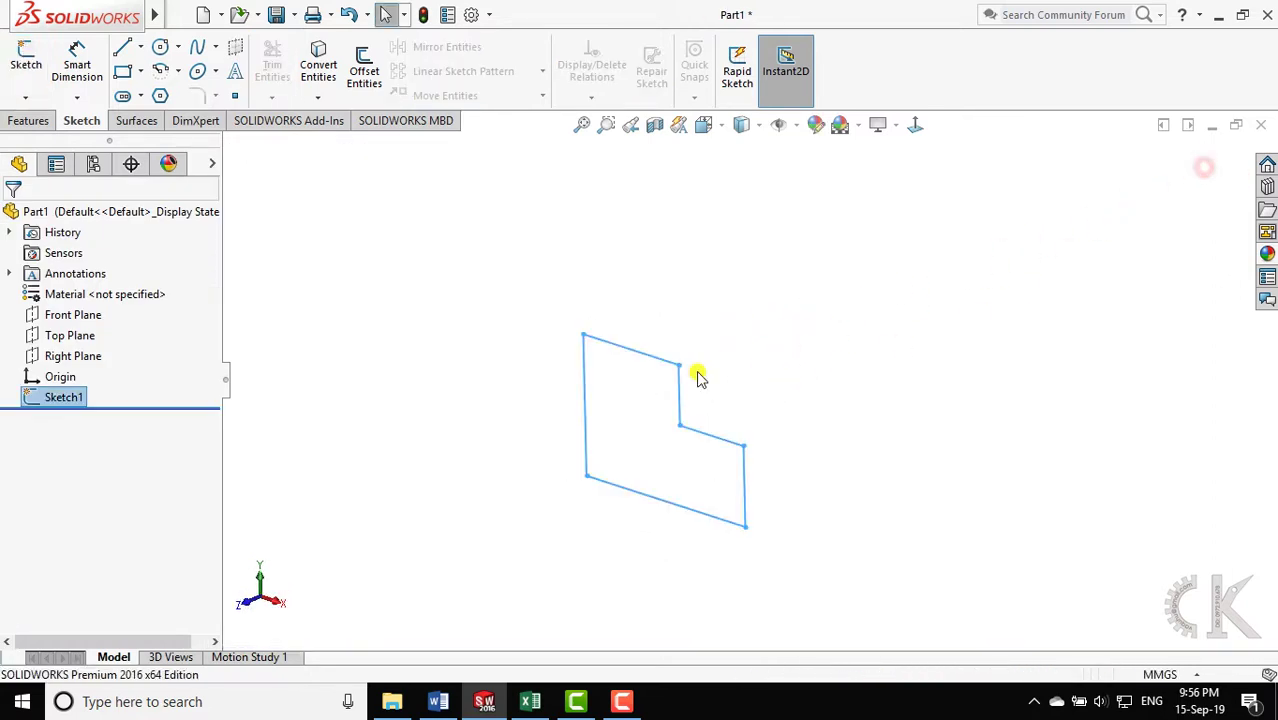
Extrude the L-shaped sketch into a blind solid block 50 mm deep
left_click(44, 121)
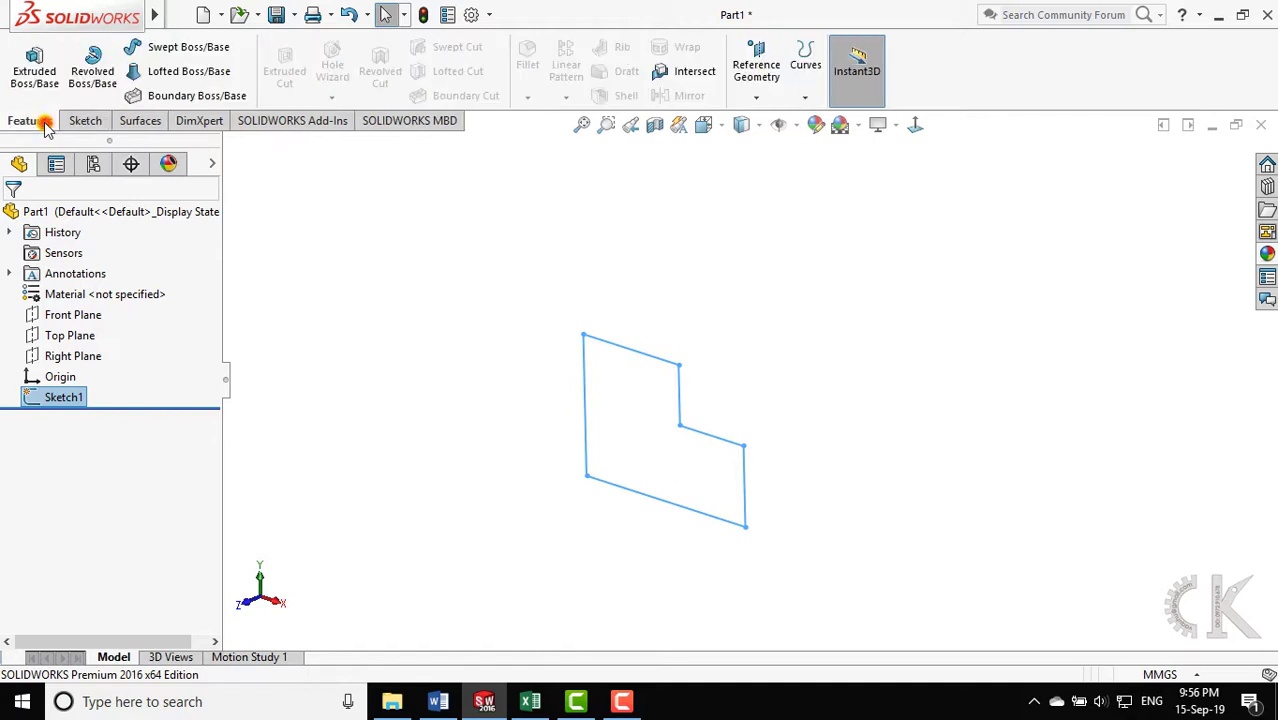
left_click(34, 70)
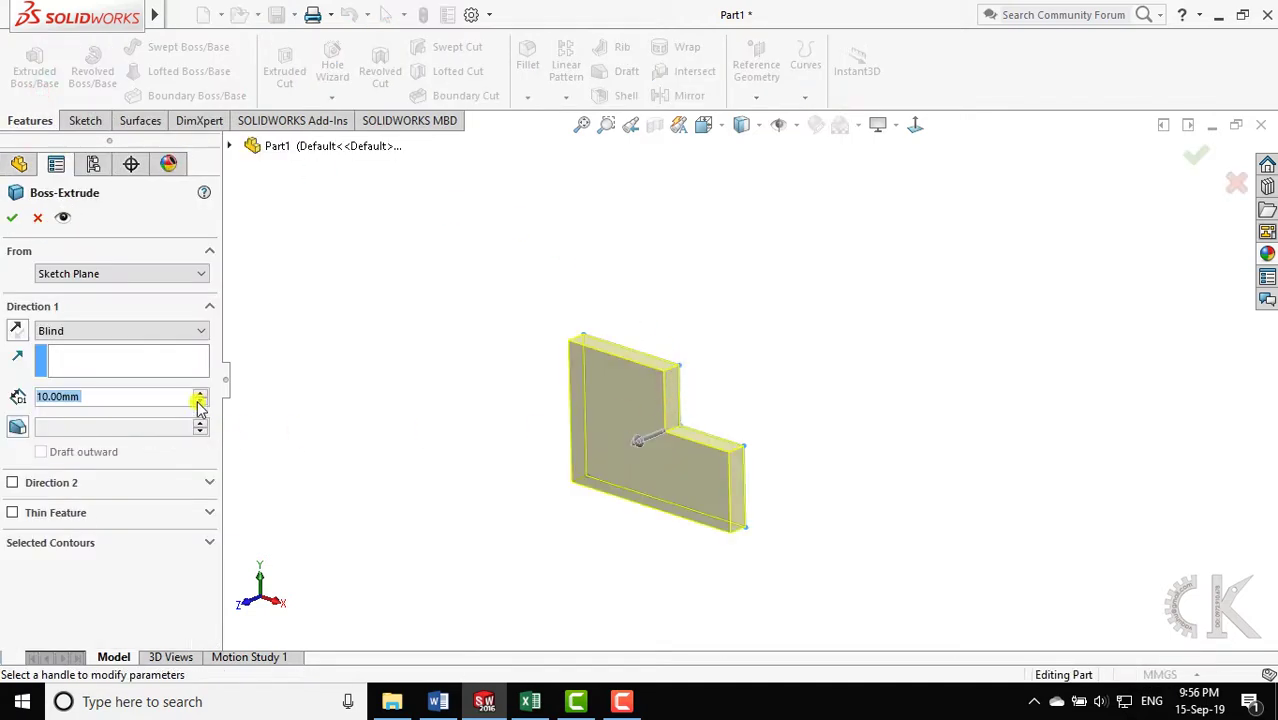
left_click(198, 396)
left_click(198, 396)
left_click(198, 396)
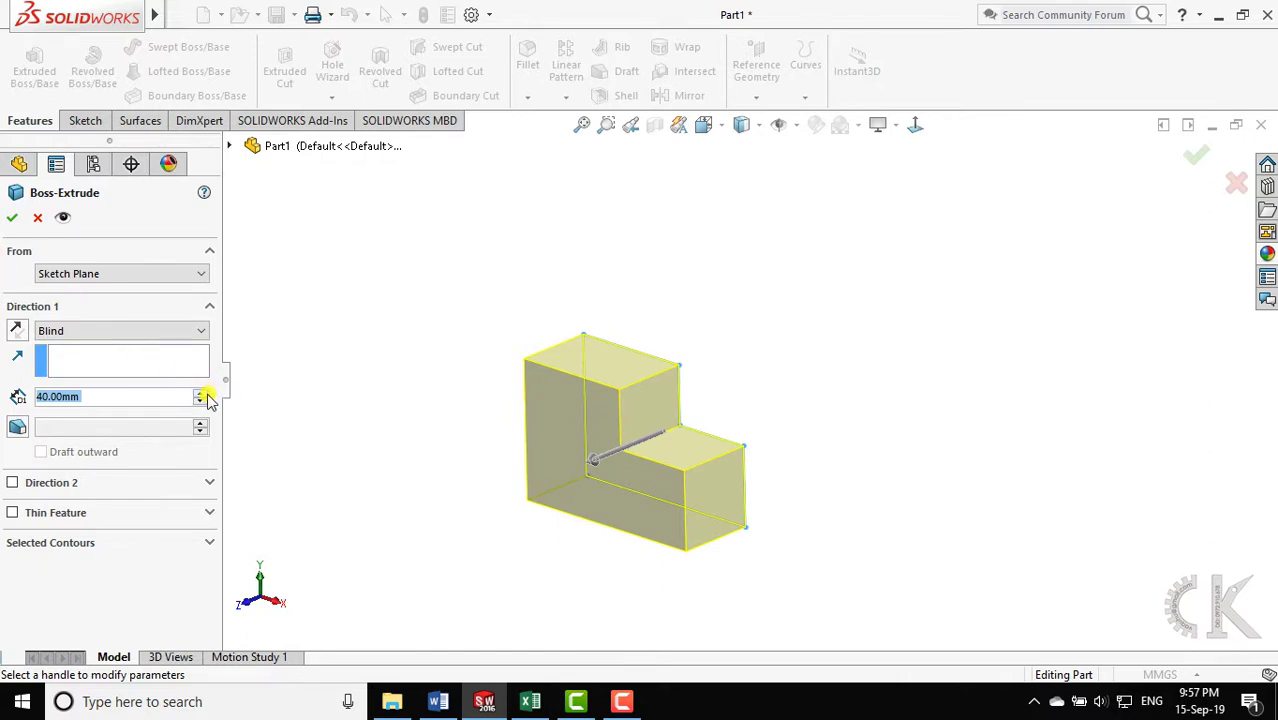
left_click(201, 392)
left_click(12, 217)
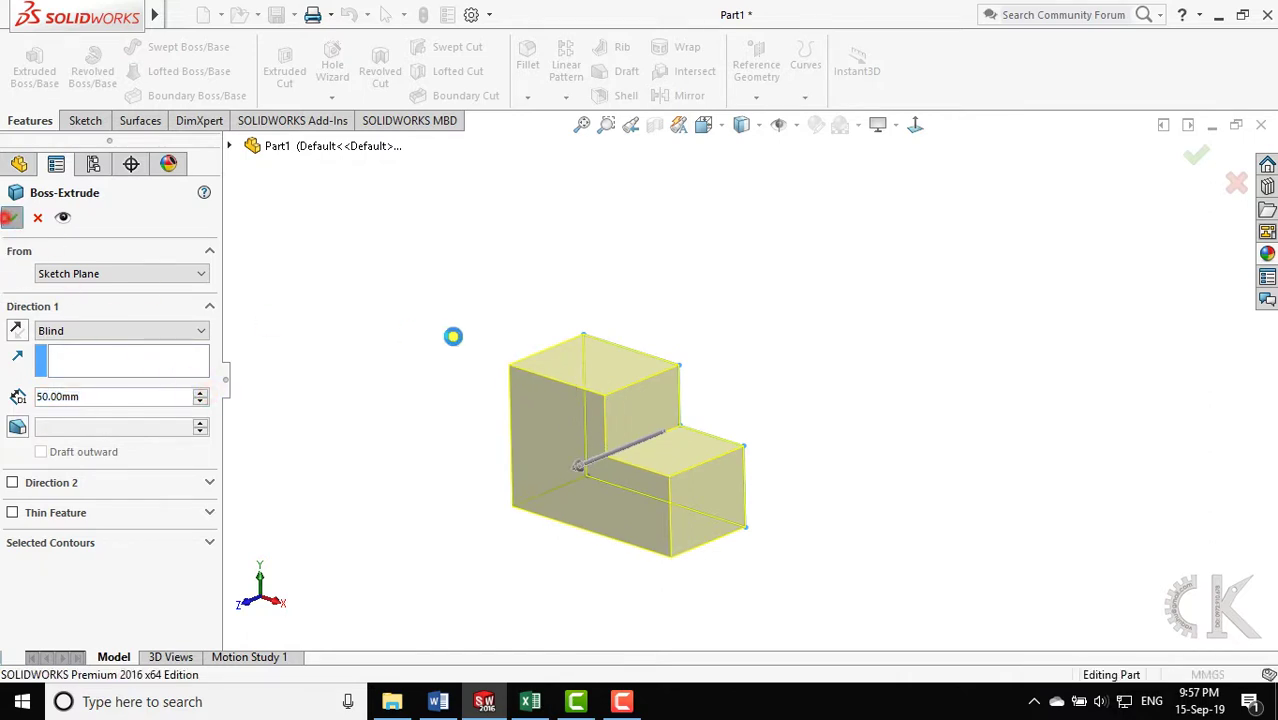
Create Plane1 through the upper step edge and the lower step edge of the block
scroll(742, 494, "down", 1)
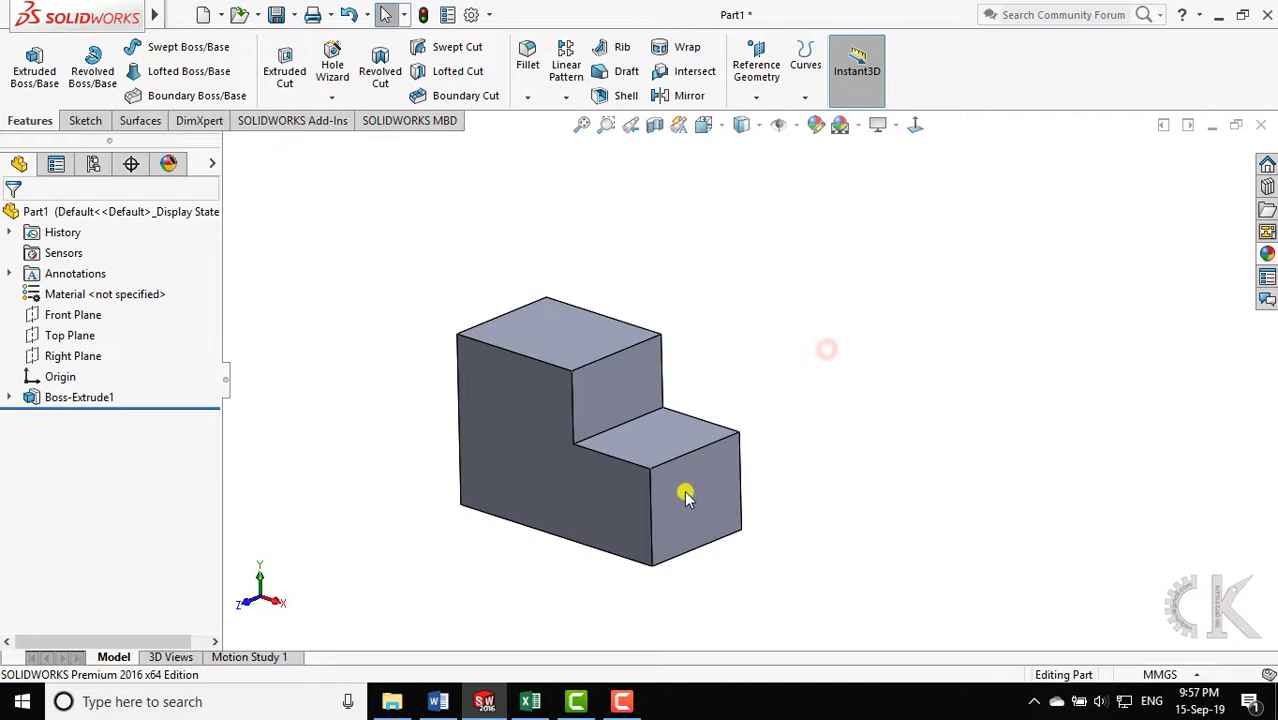
scroll(683, 489, "down", 2)
middle_click_drag(677, 453, 752, 470, "ctrl")
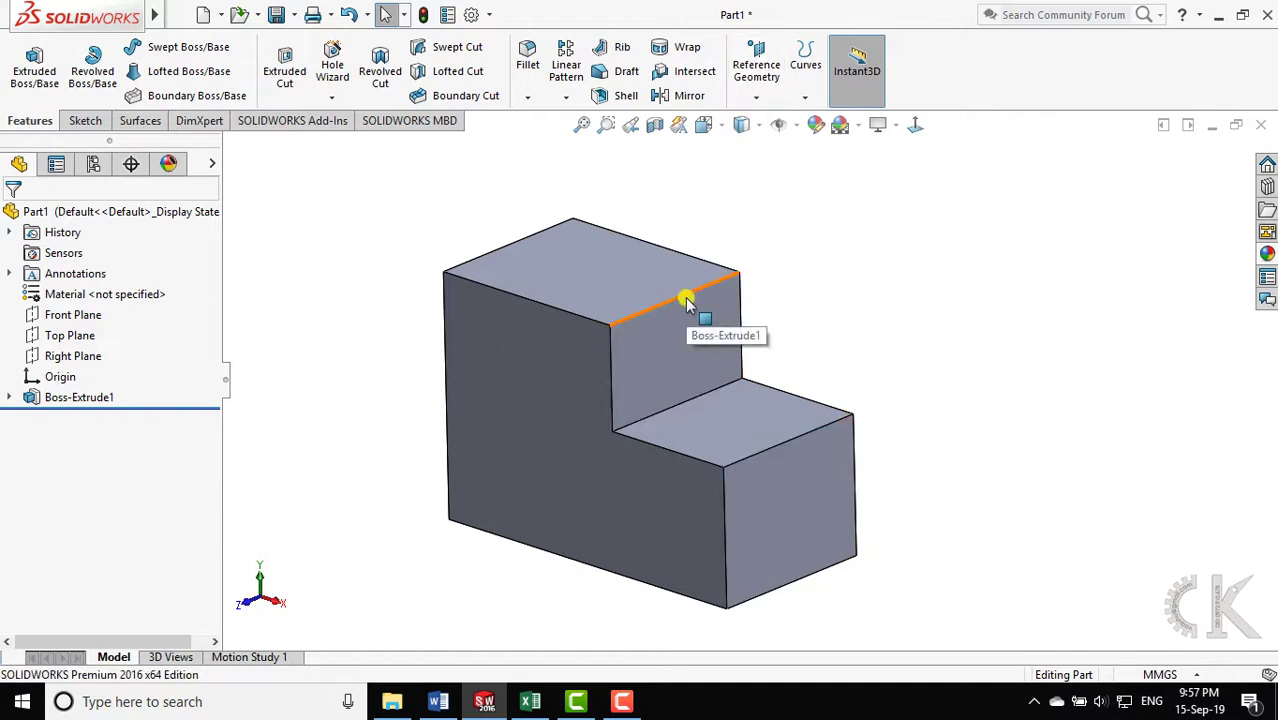
left_click(757, 70)
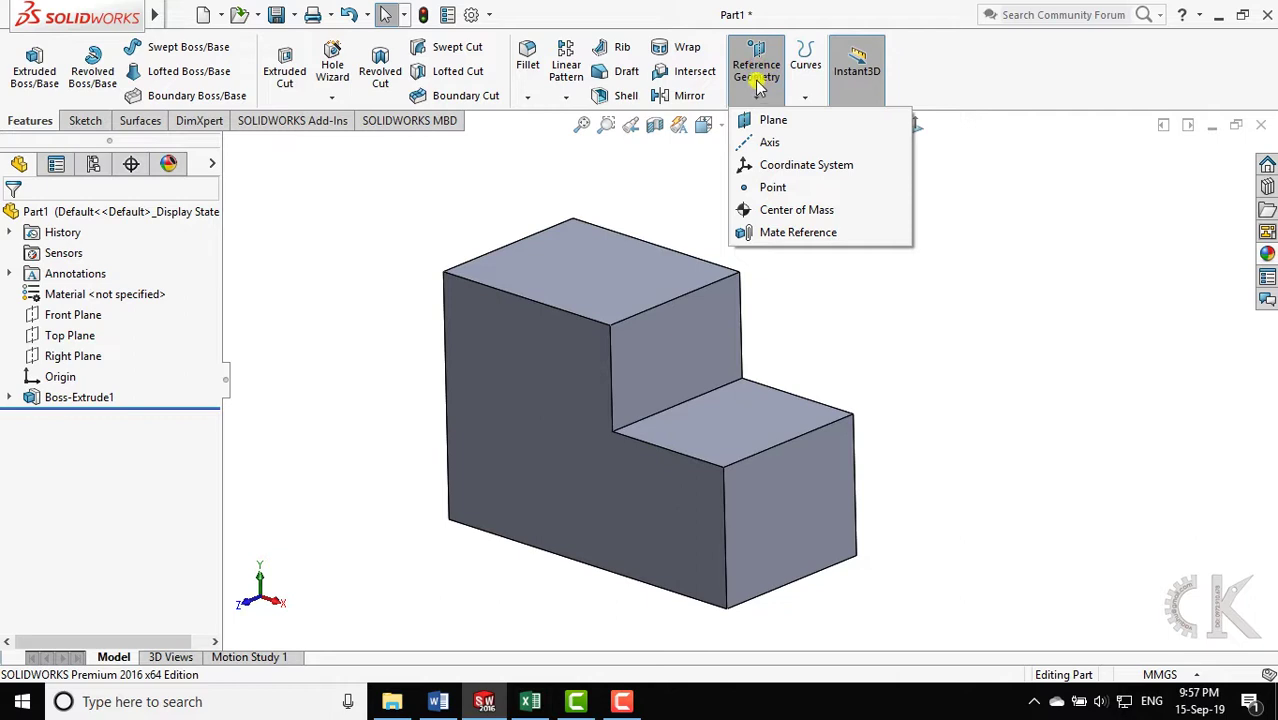
left_click(770, 121)
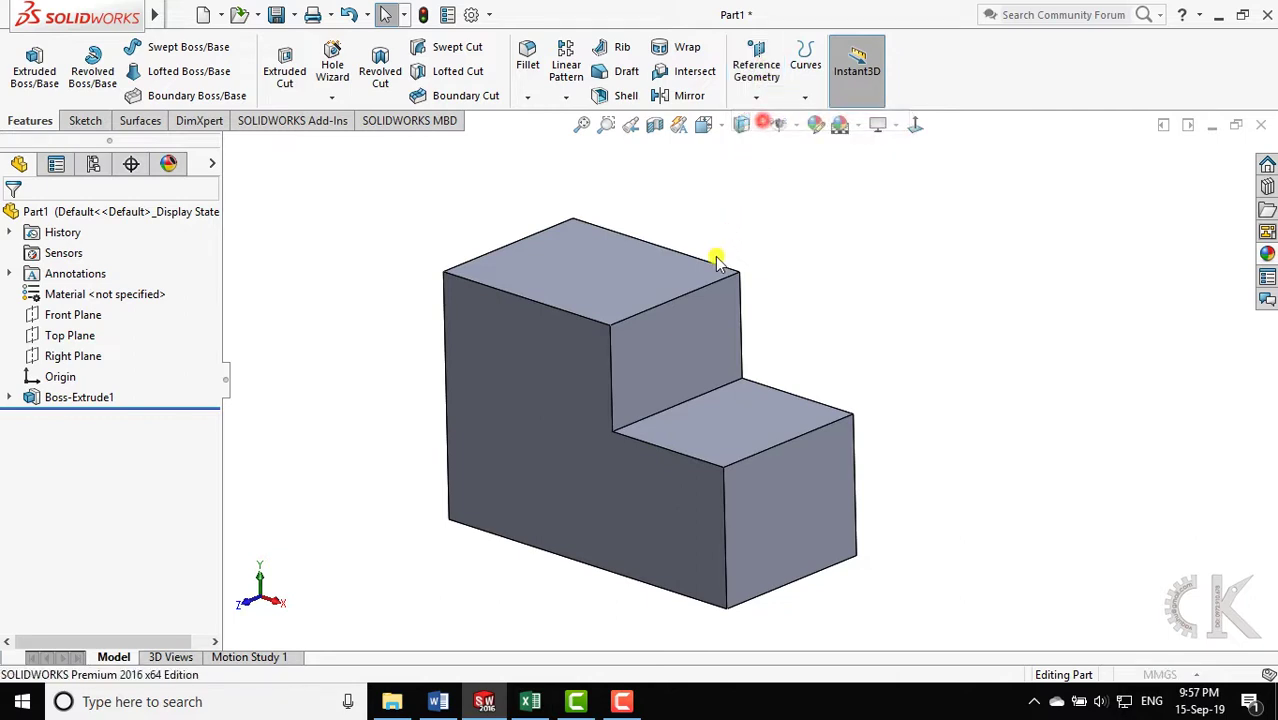
left_click(705, 290)
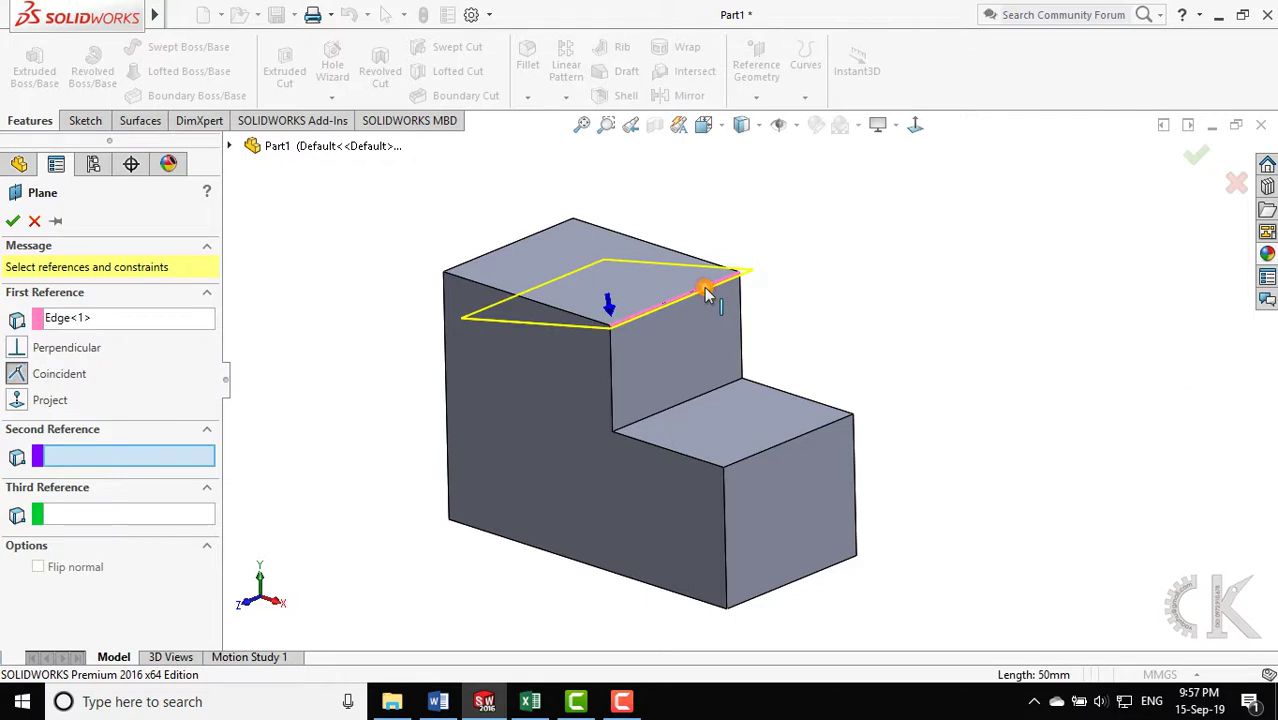
left_click(780, 450)
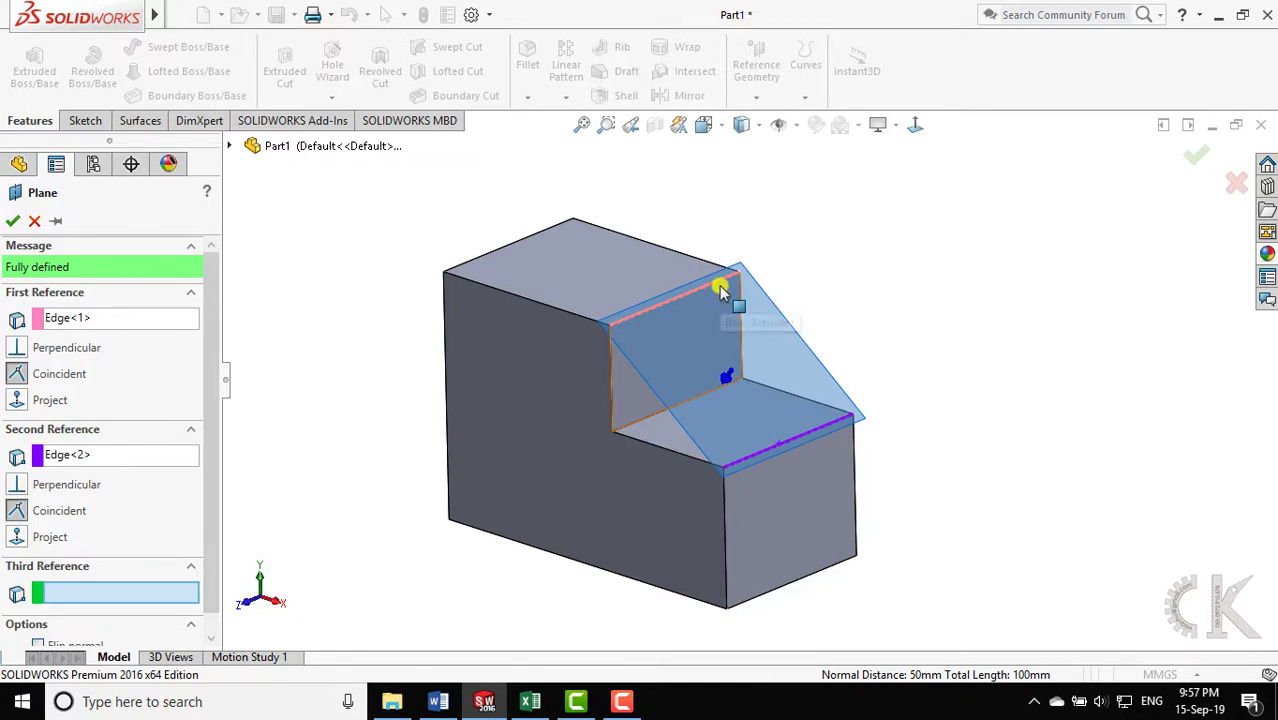
left_click(12, 221)
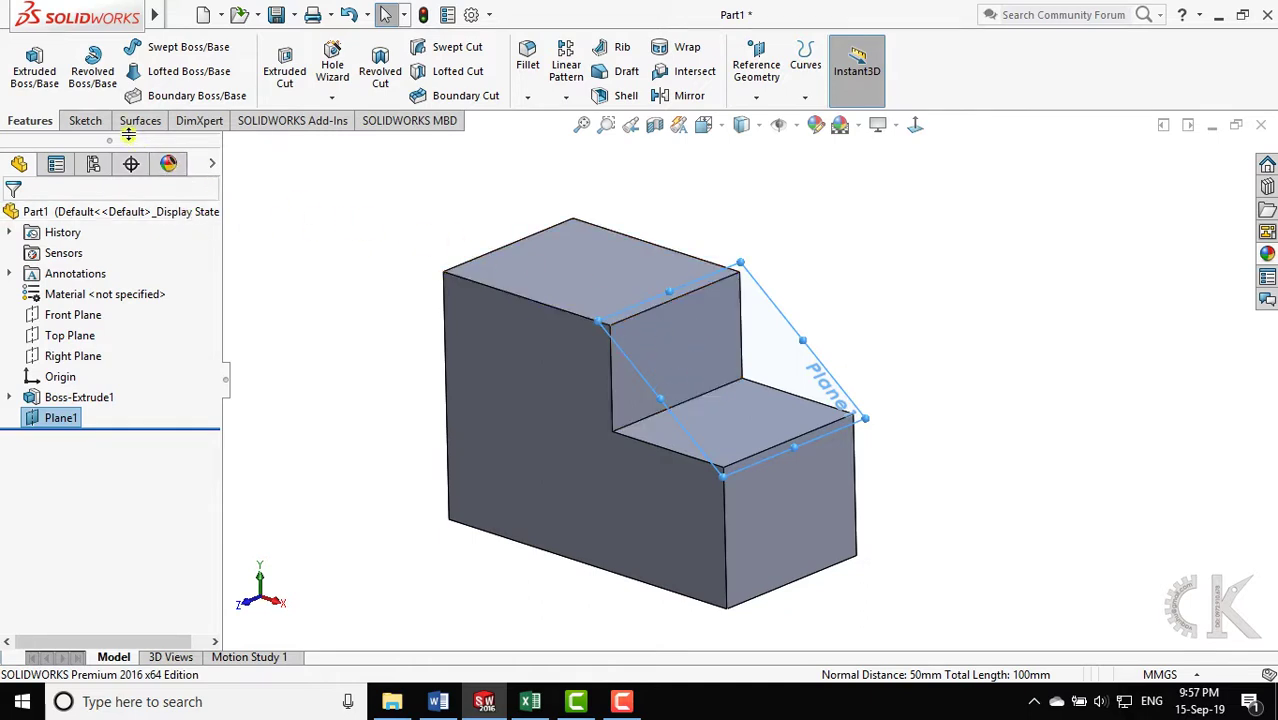
left_click(92, 121)
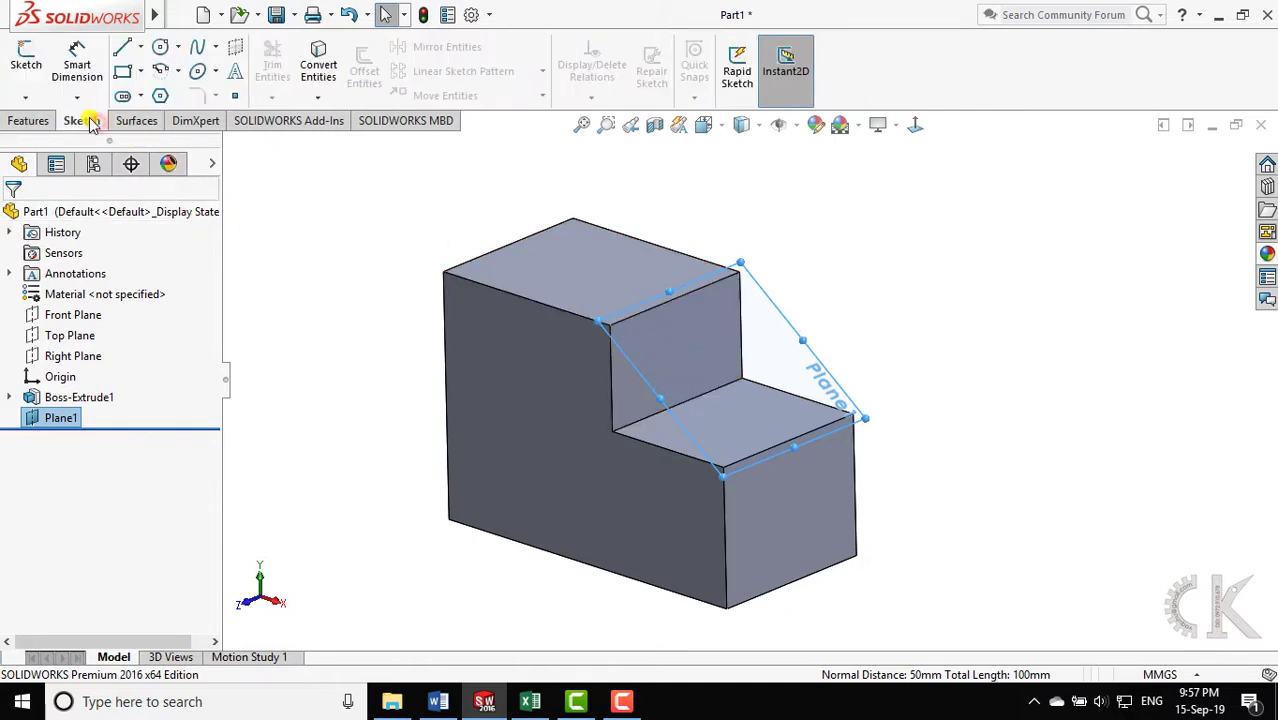
Start a sketch on Plane1 viewed Normal To, with the Circle tool active
left_click(24, 76)
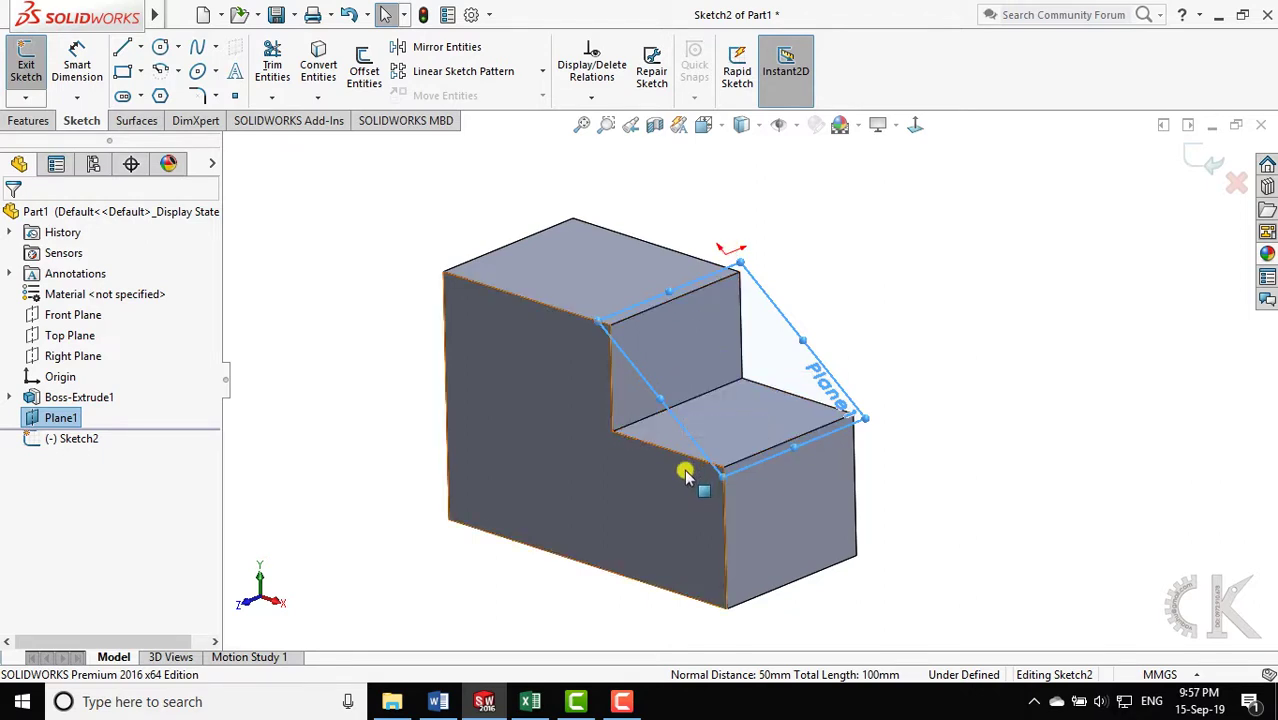
key("ctrl+8")
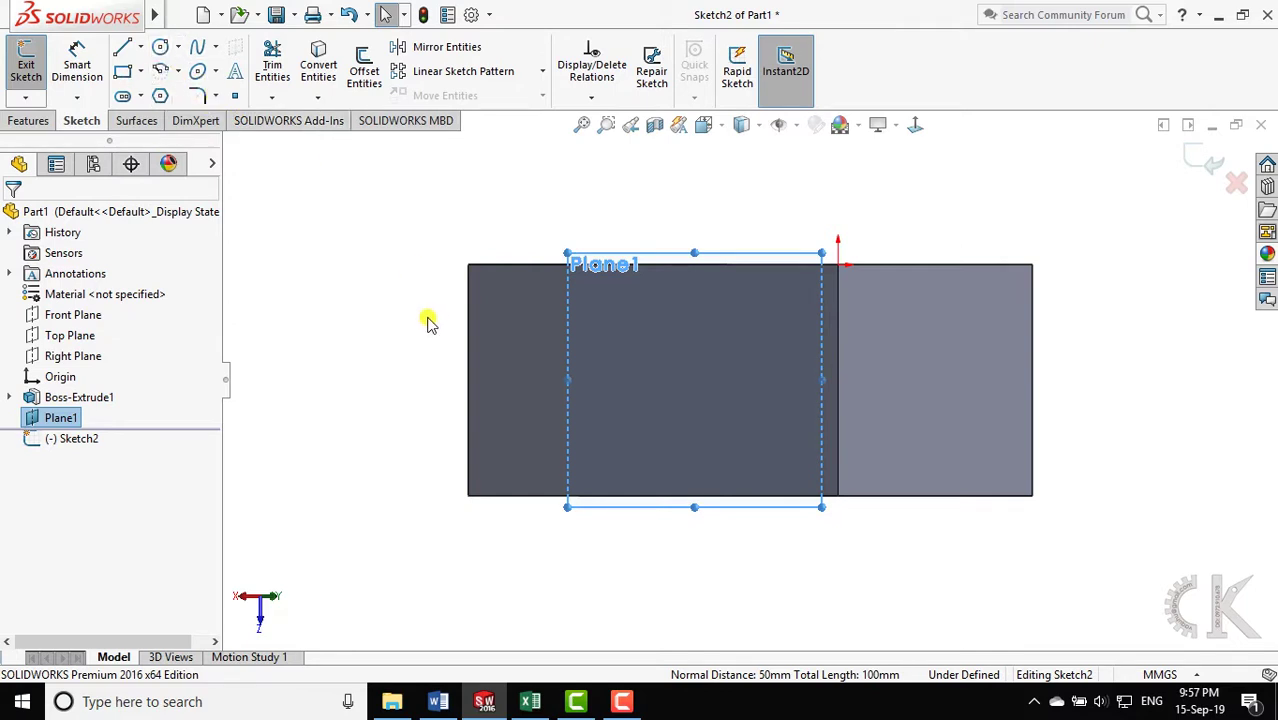
left_click(162, 48)
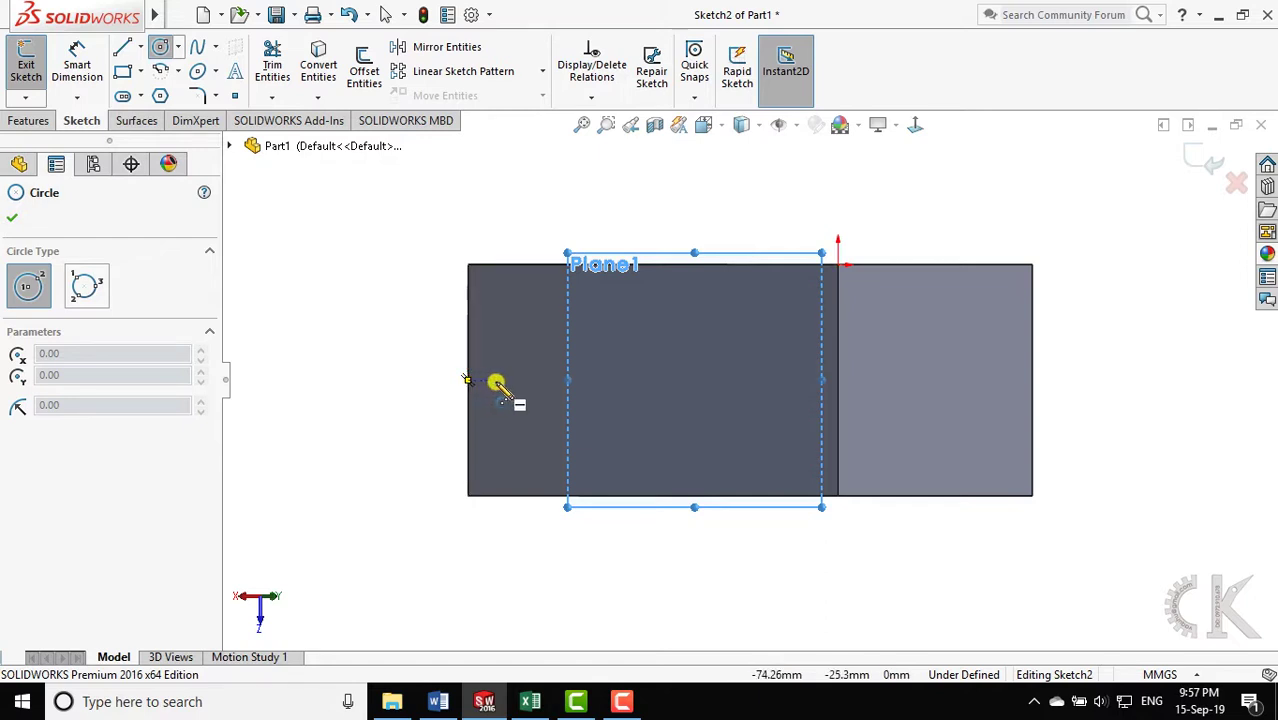
Draw a circle on Plane1 and dimension its diameter to 30 mm
left_click(648, 380)
left_click(687, 420)
right_click_drag(365, 585, 365, 522)
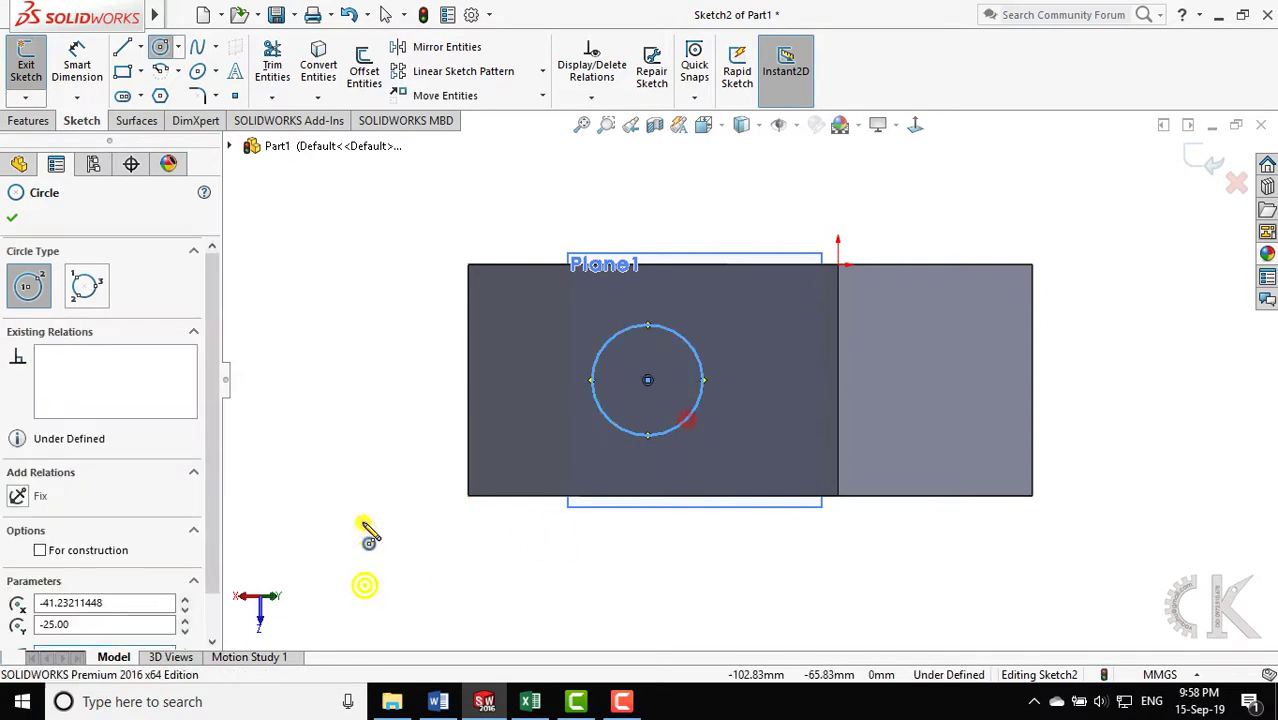
left_click(702, 395)
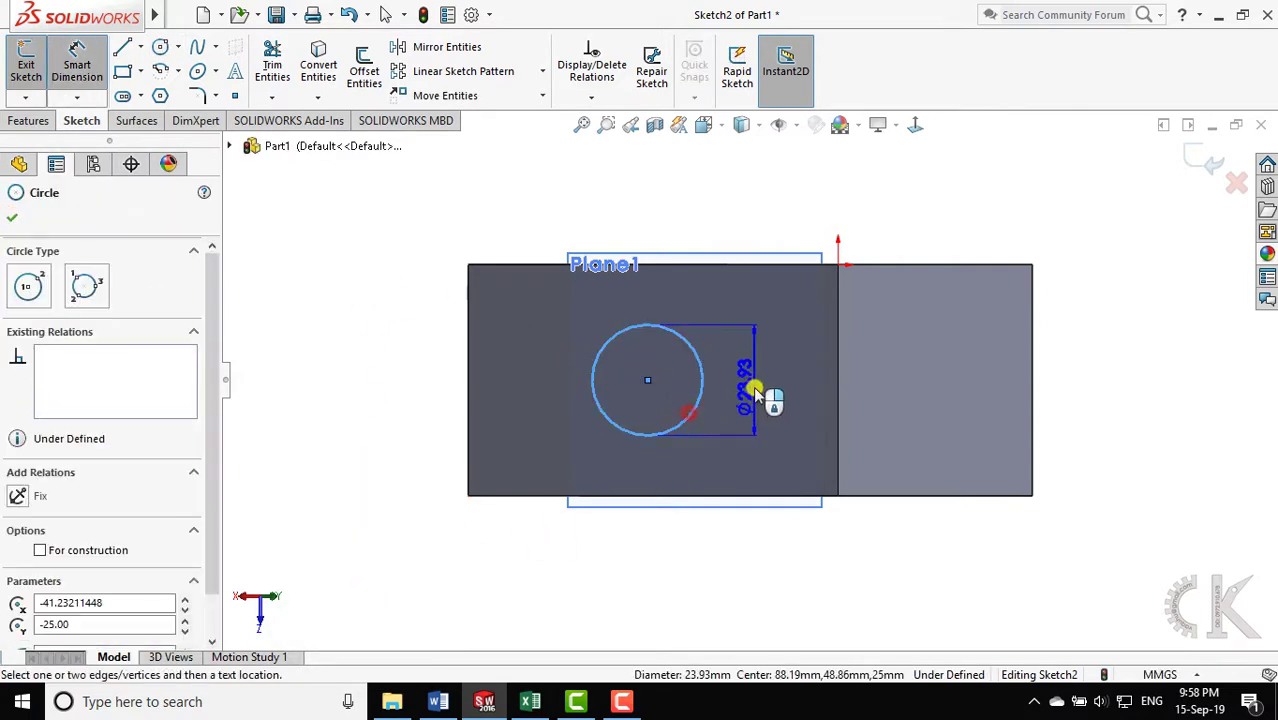
left_click(753, 410)
type("30")
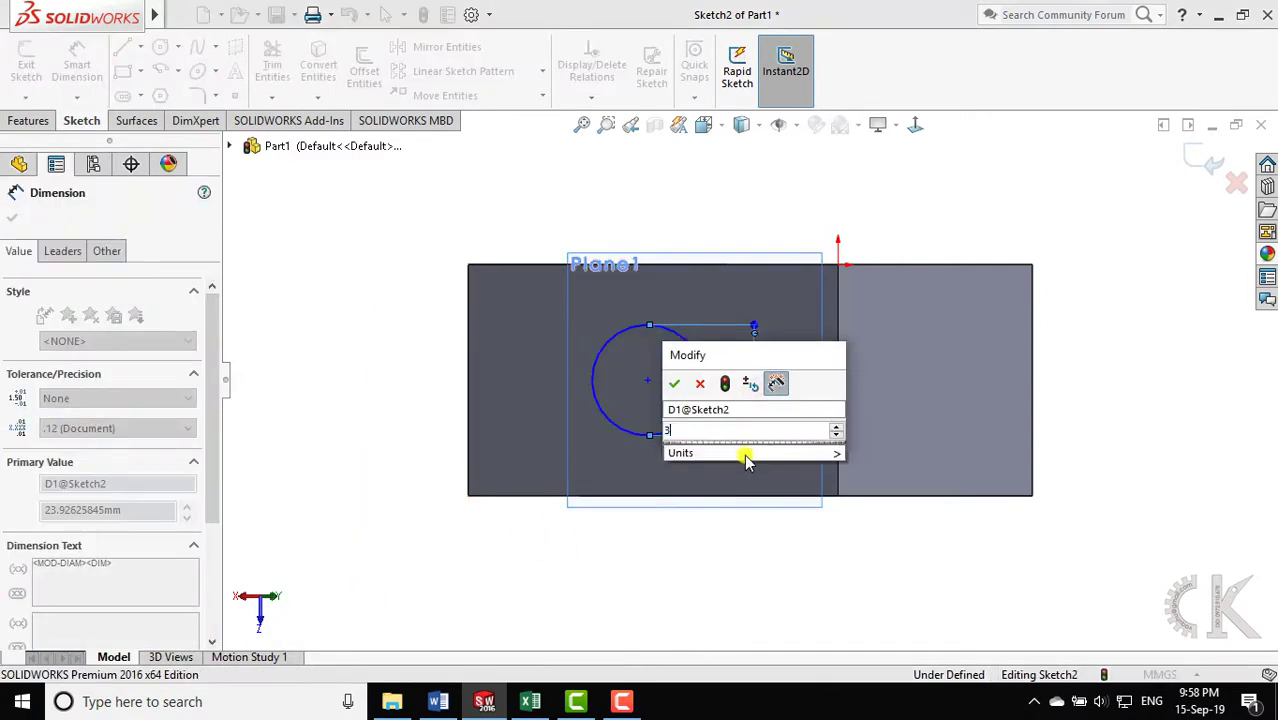
key("Return")
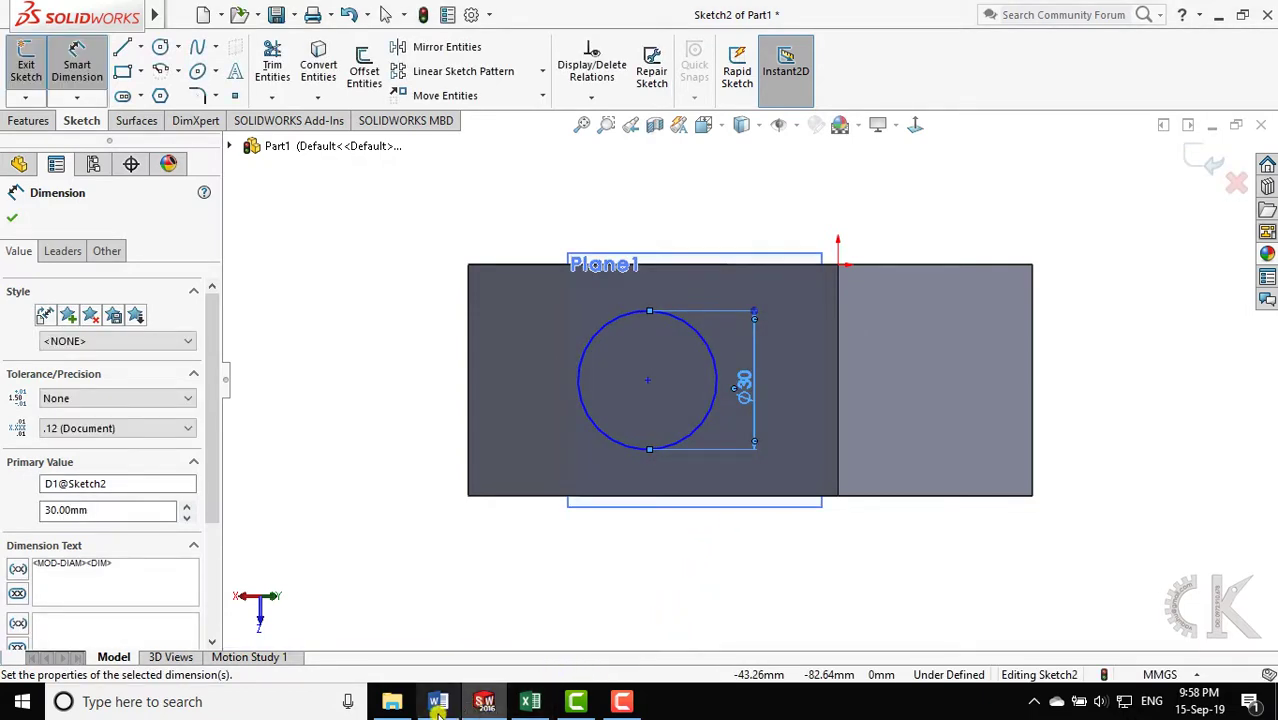
Check the reference figures in the Word document and return to SOLIDWORKS
left_click(438, 701)
scroll(467, 577, "down", 1)
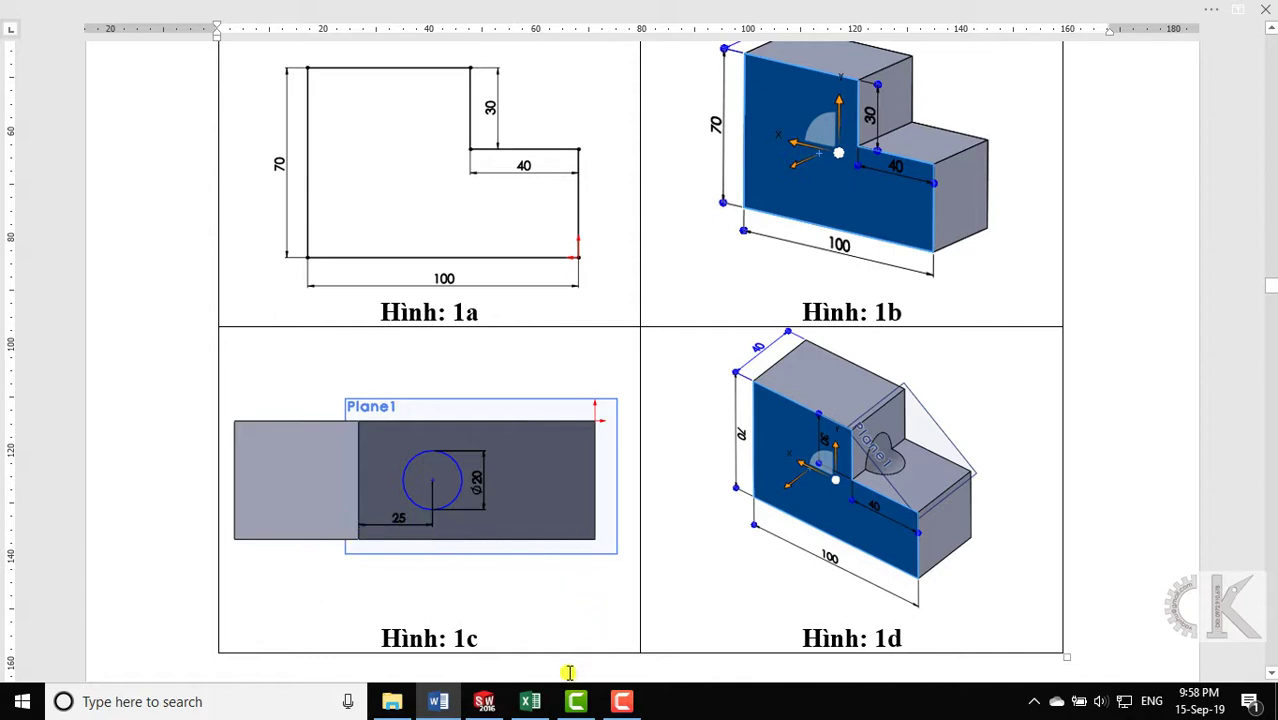
left_click(484, 701)
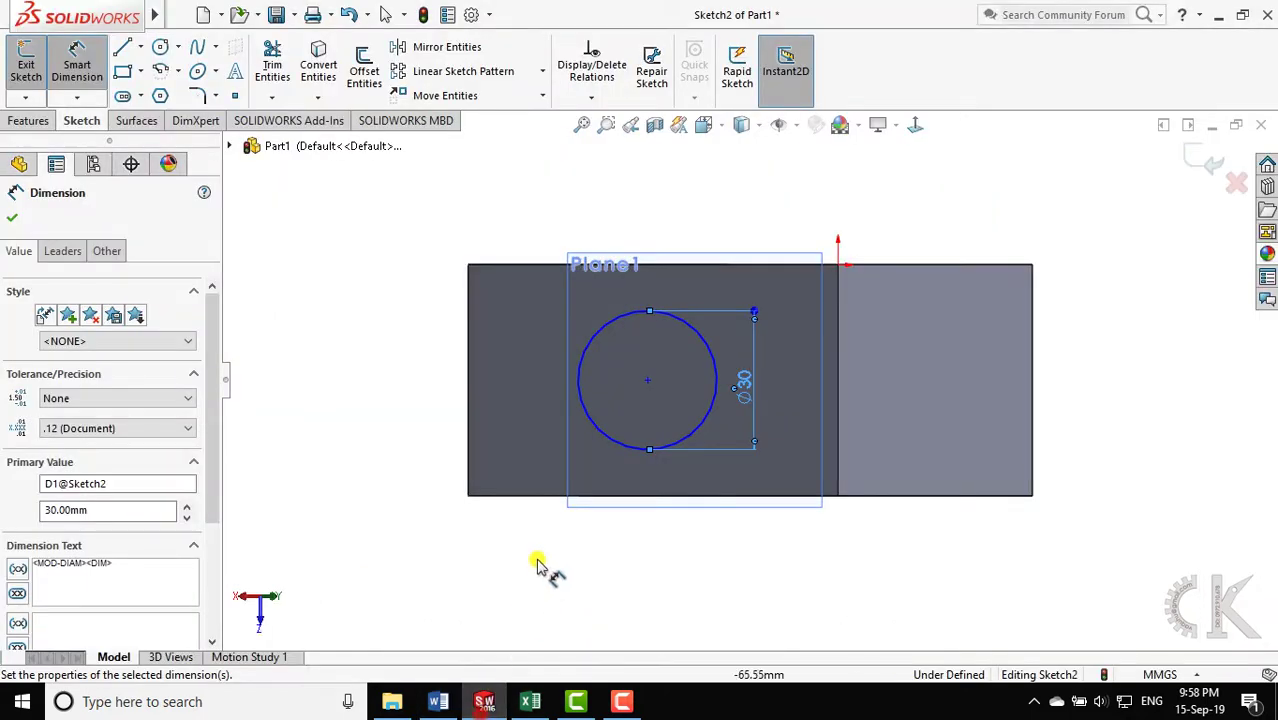
Dimension the circle centre 25 mm from the block's left edge
left_click(468, 420)
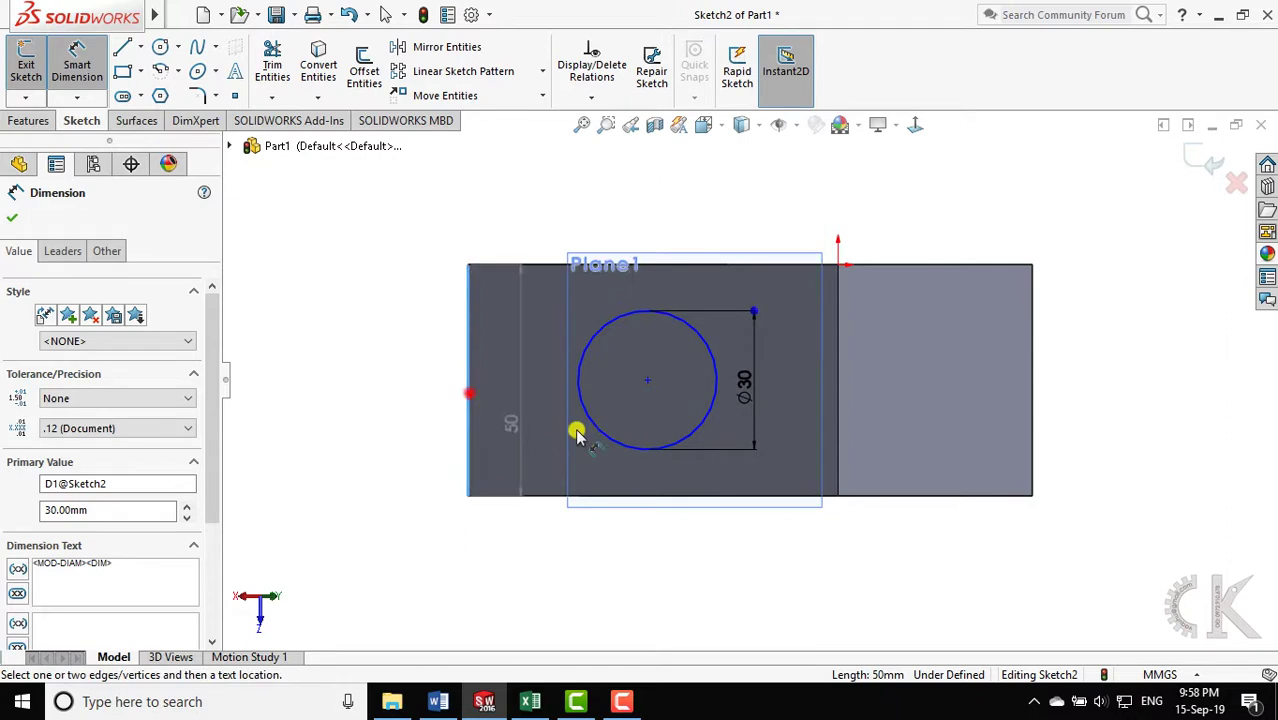
left_click(647, 383)
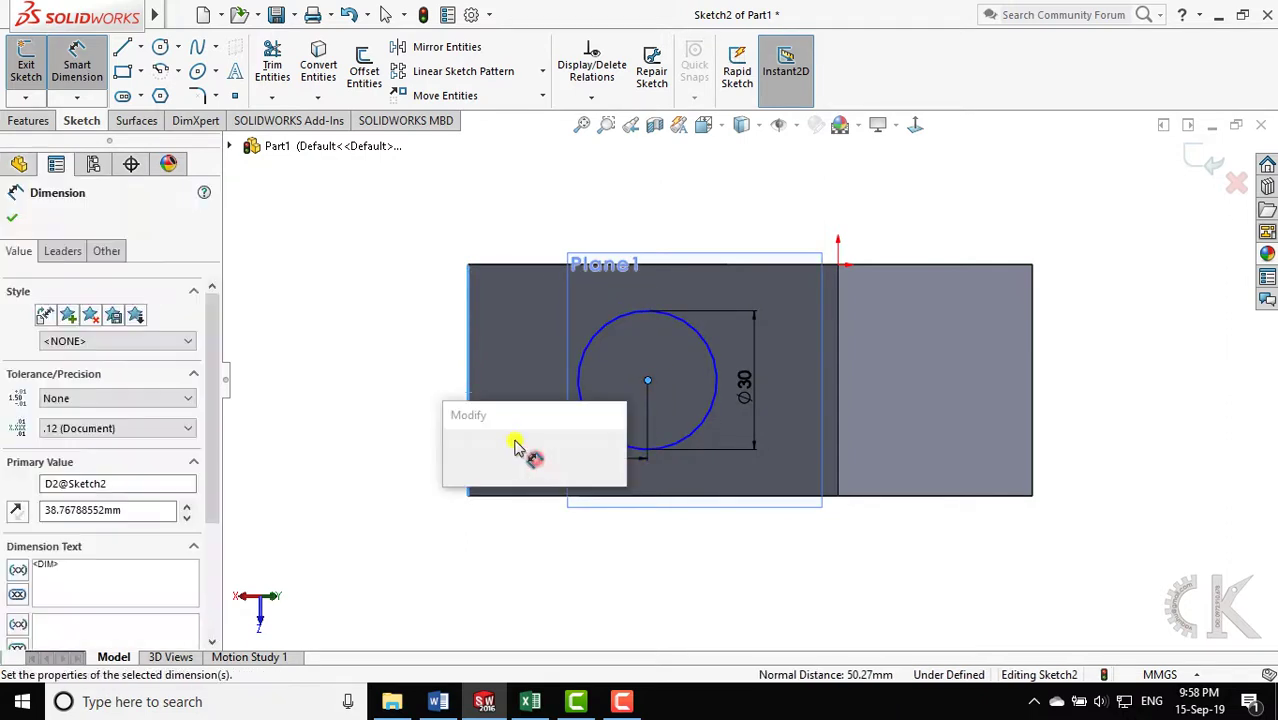
type("25")
key("Return")
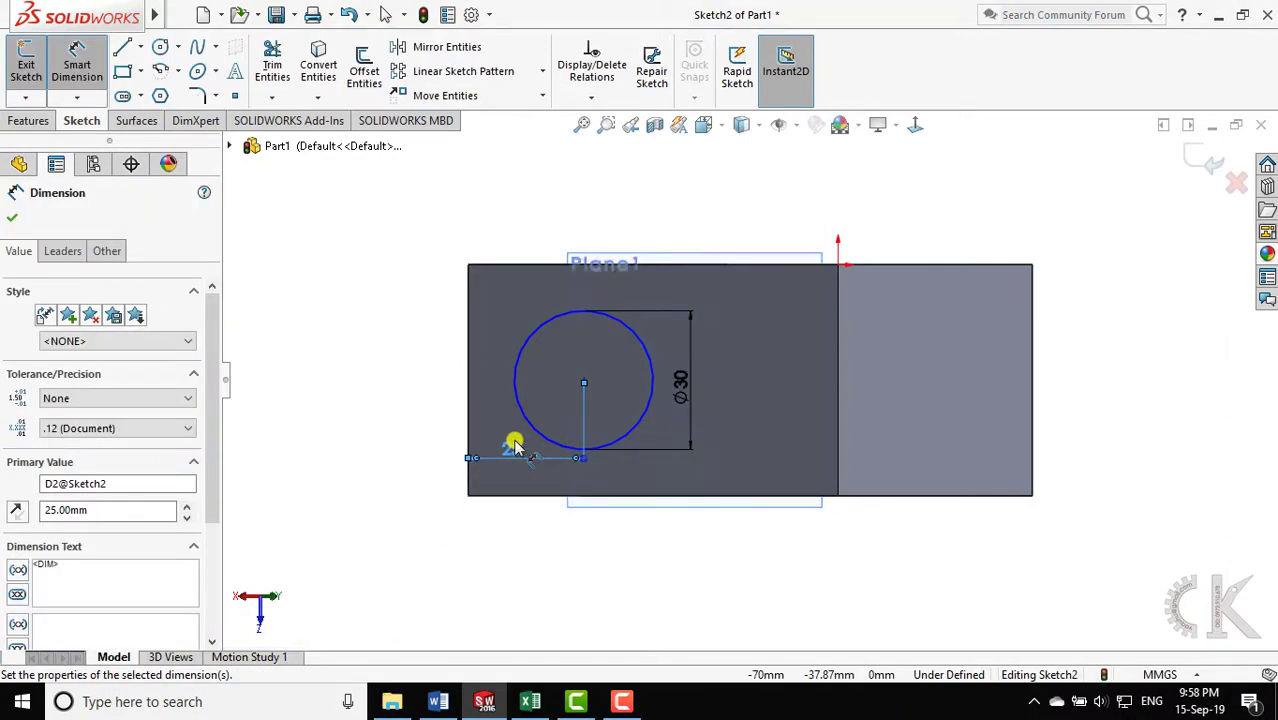
Change the circle diameter from 30 to 20 mm
left_click(682, 383)
double_click(682, 383)
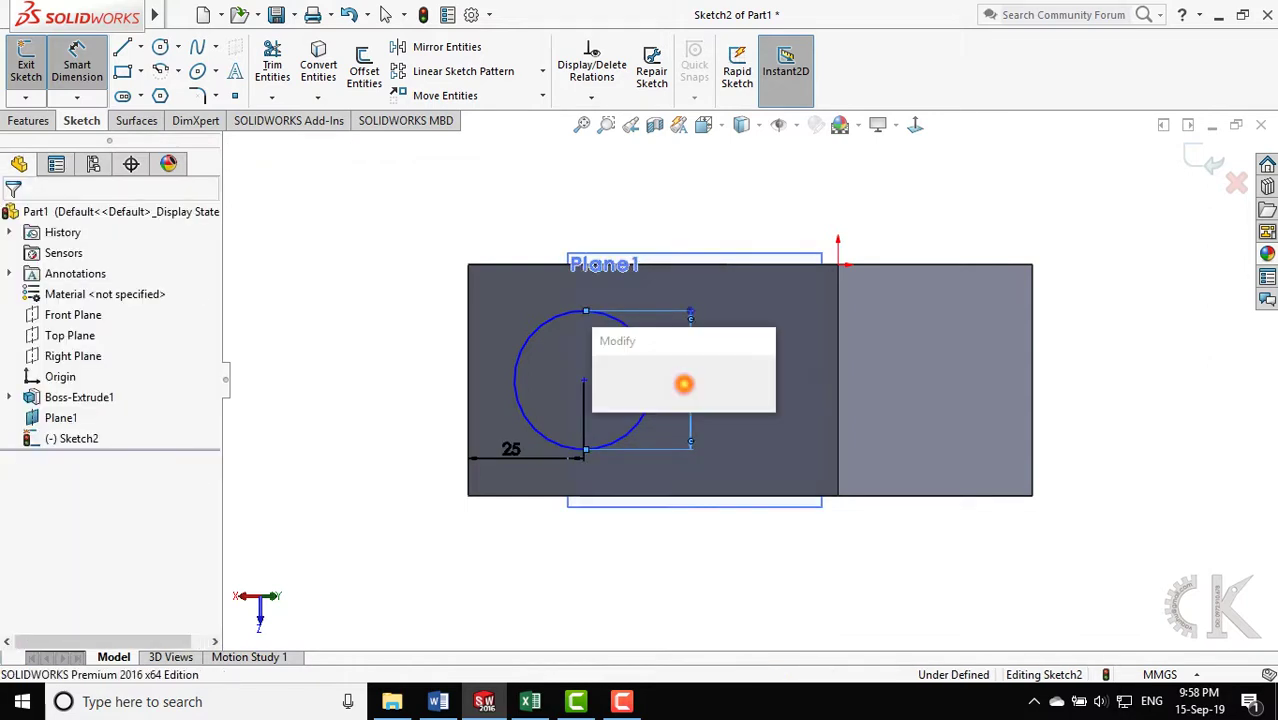
type("20")
key("Return")
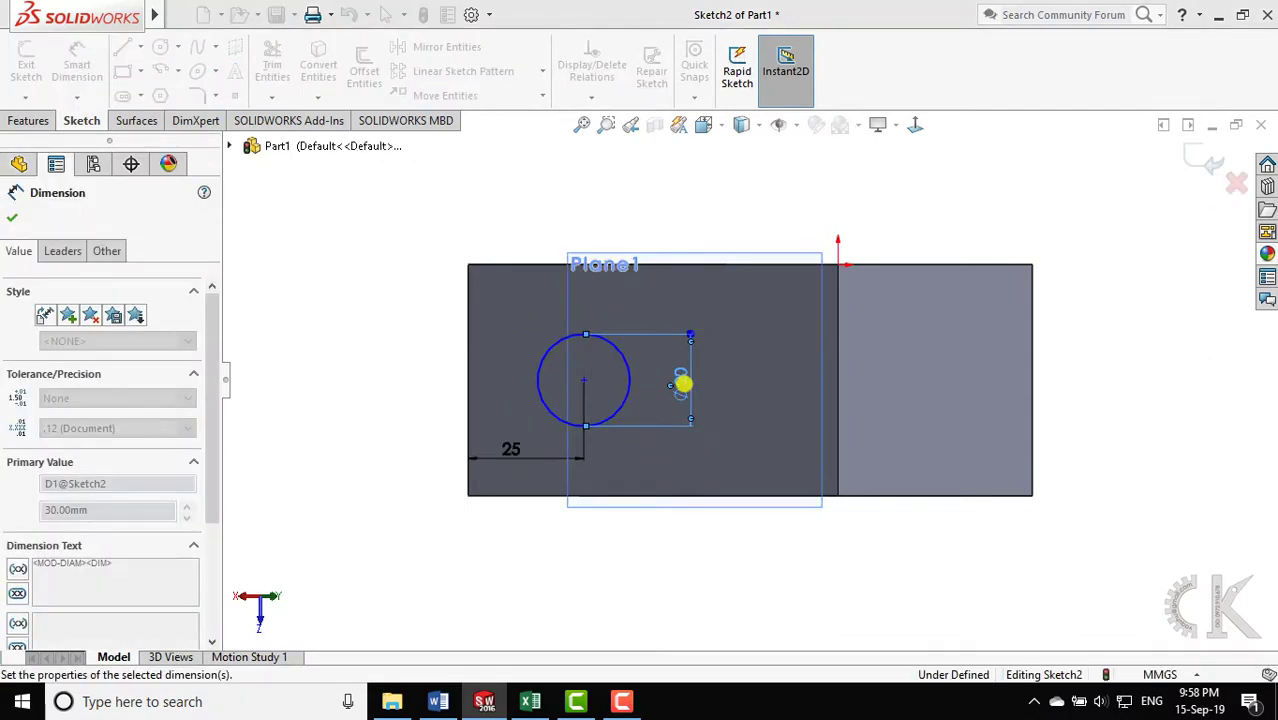
mouse_move(676, 463)
middle_mouse_down()
mouse_move(719, 282)
mouse_move(673, 374)
mouse_move(713, 240)
mouse_move(679, 320)
mouse_move(685, 214)
mouse_move(848, 317)
mouse_move(685, 437)
mouse_move(651, 385)
middle_mouse_up()
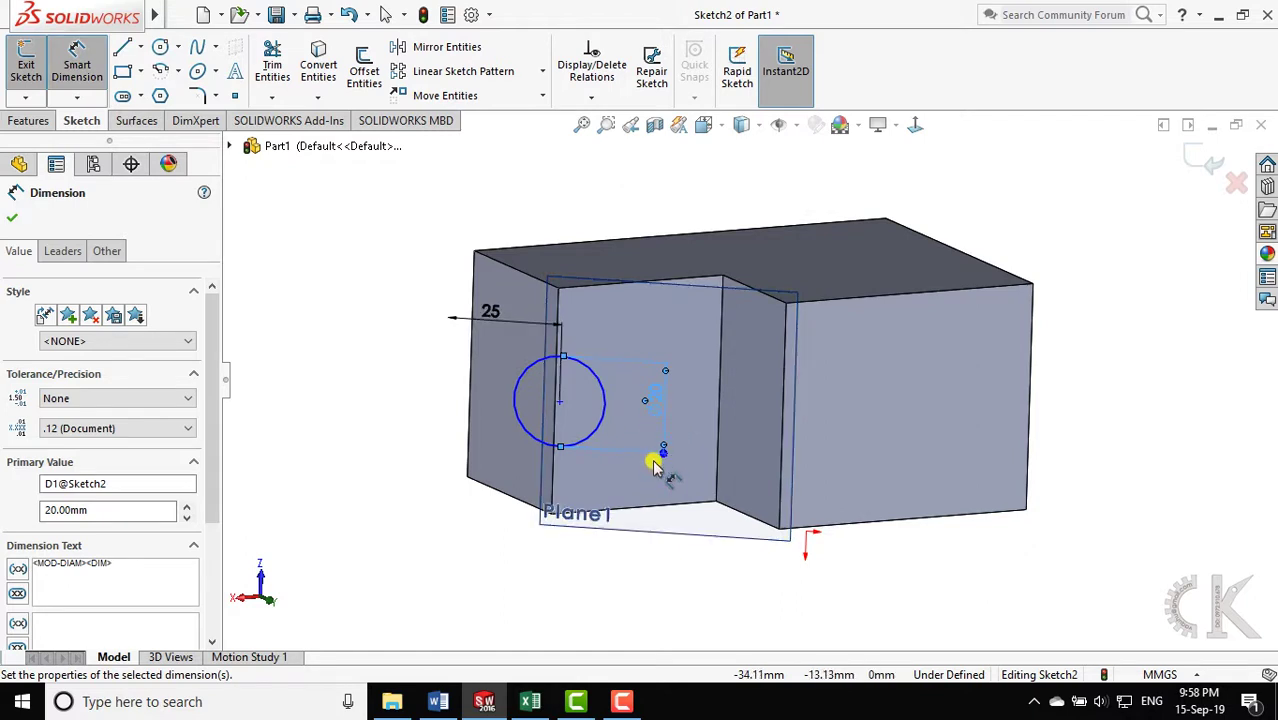
Delete the 25 mm position dimension from the circle
key("Escape")
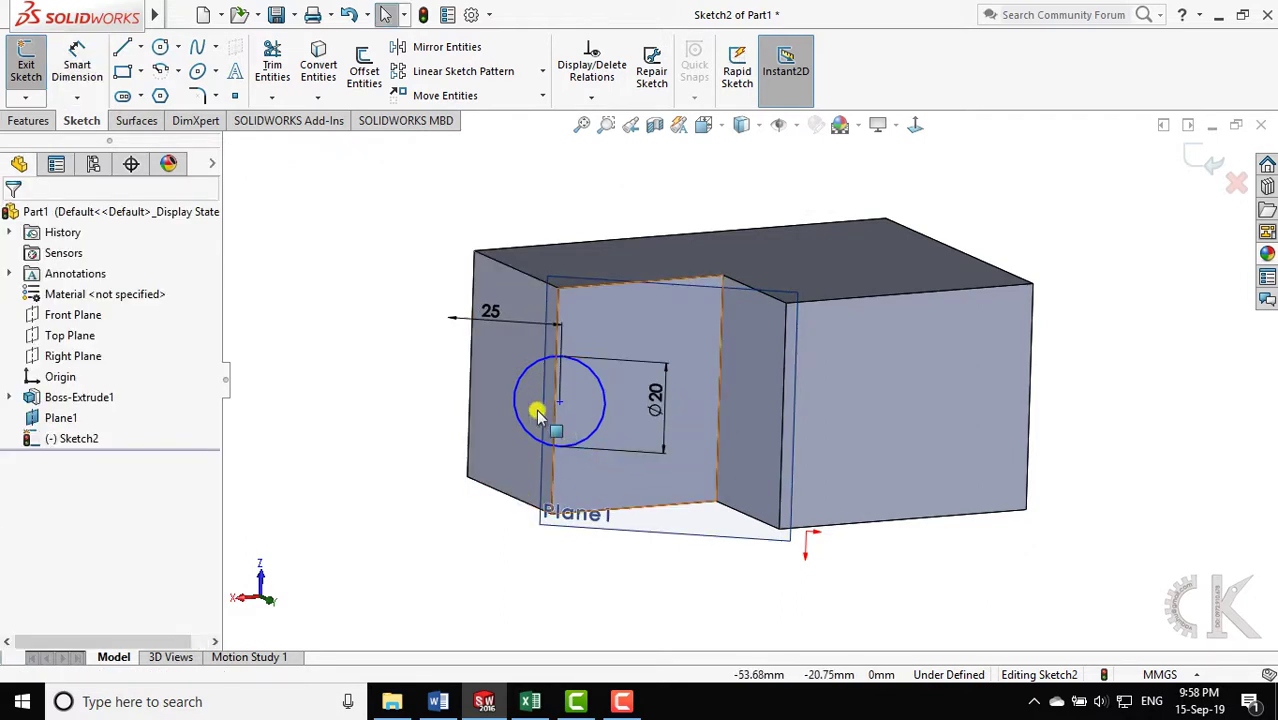
left_click(471, 319)
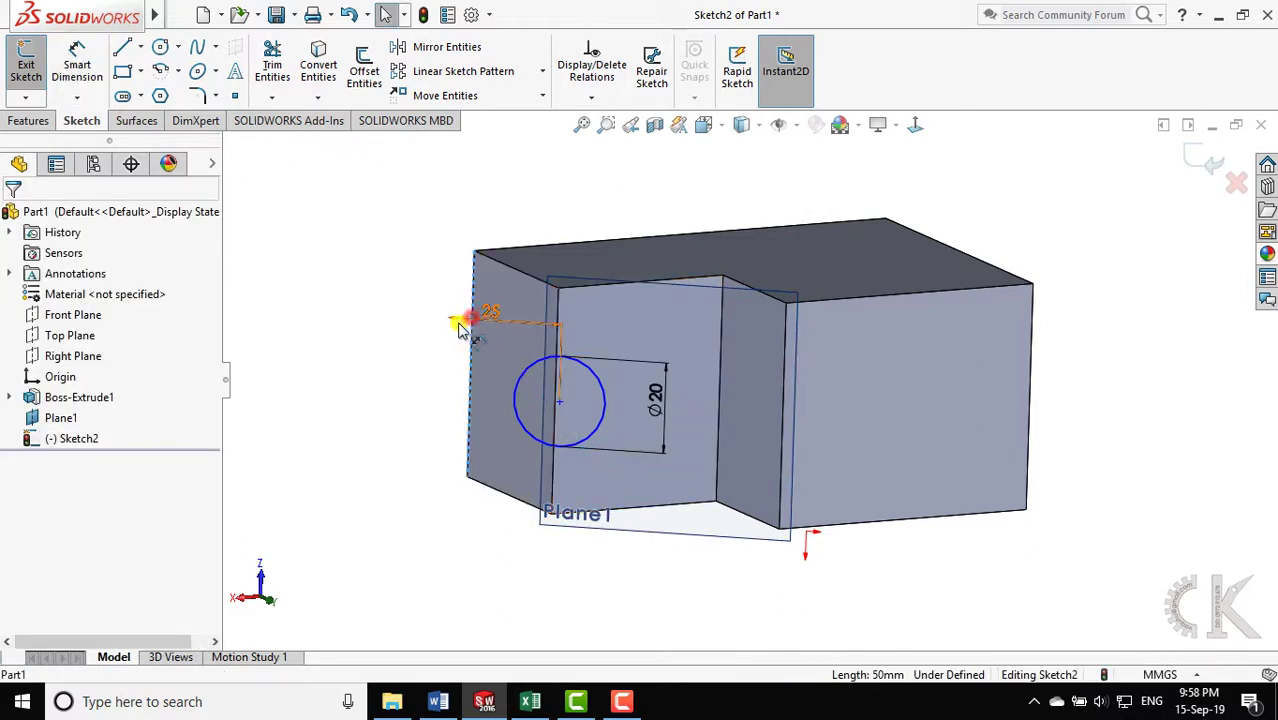
left_click(458, 322)
key("Delete")
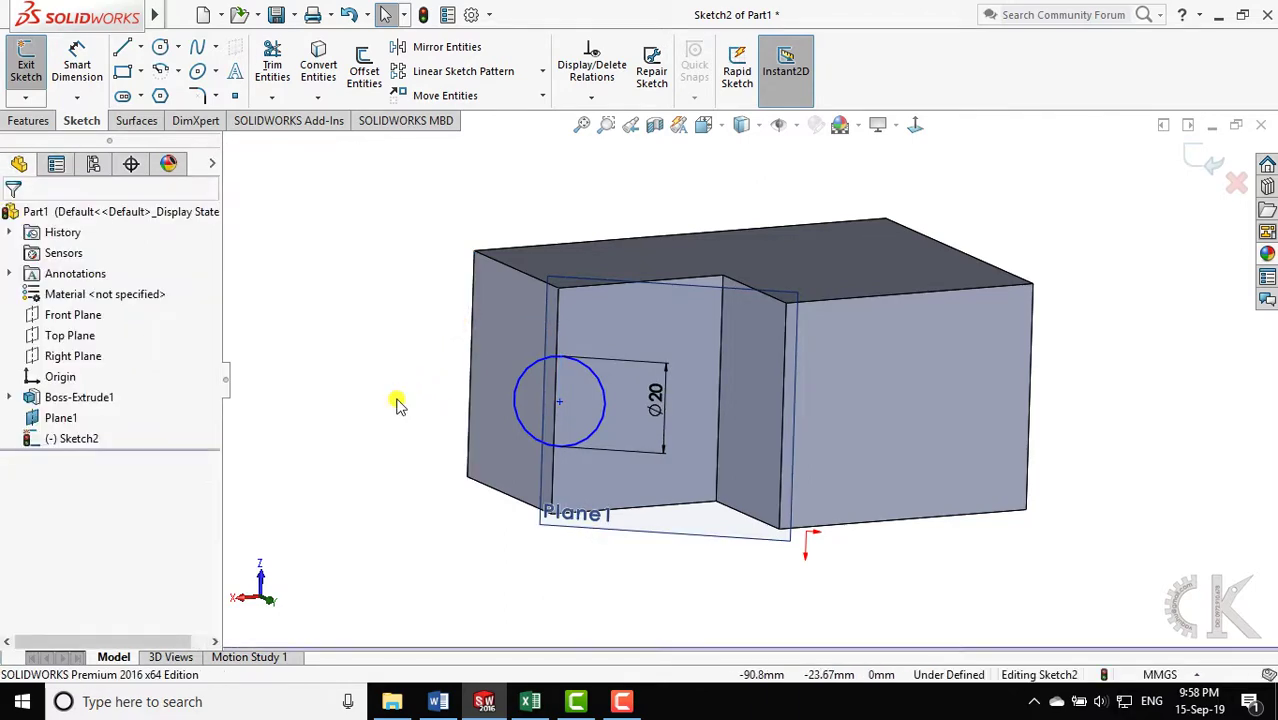
Toggle the view between Normal To and a 3D orientation of the sketch
key("space")
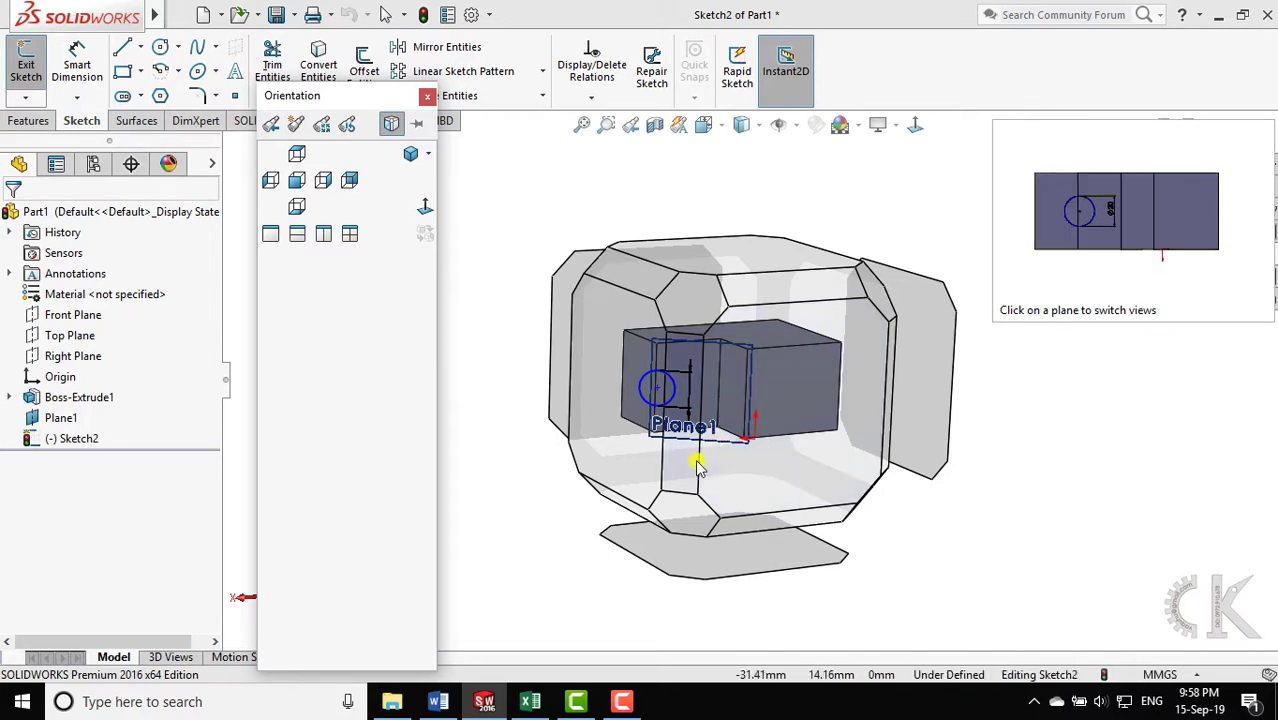
left_click(653, 491)
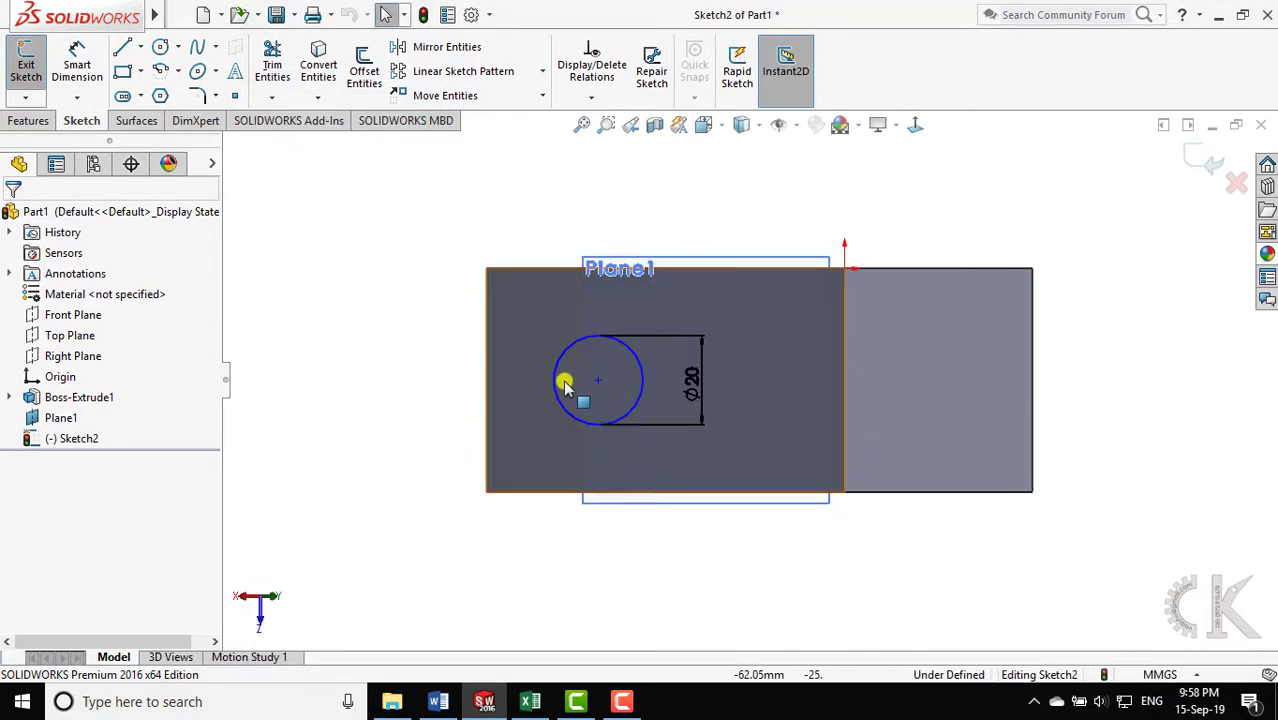
key("ctrl+shift+z")
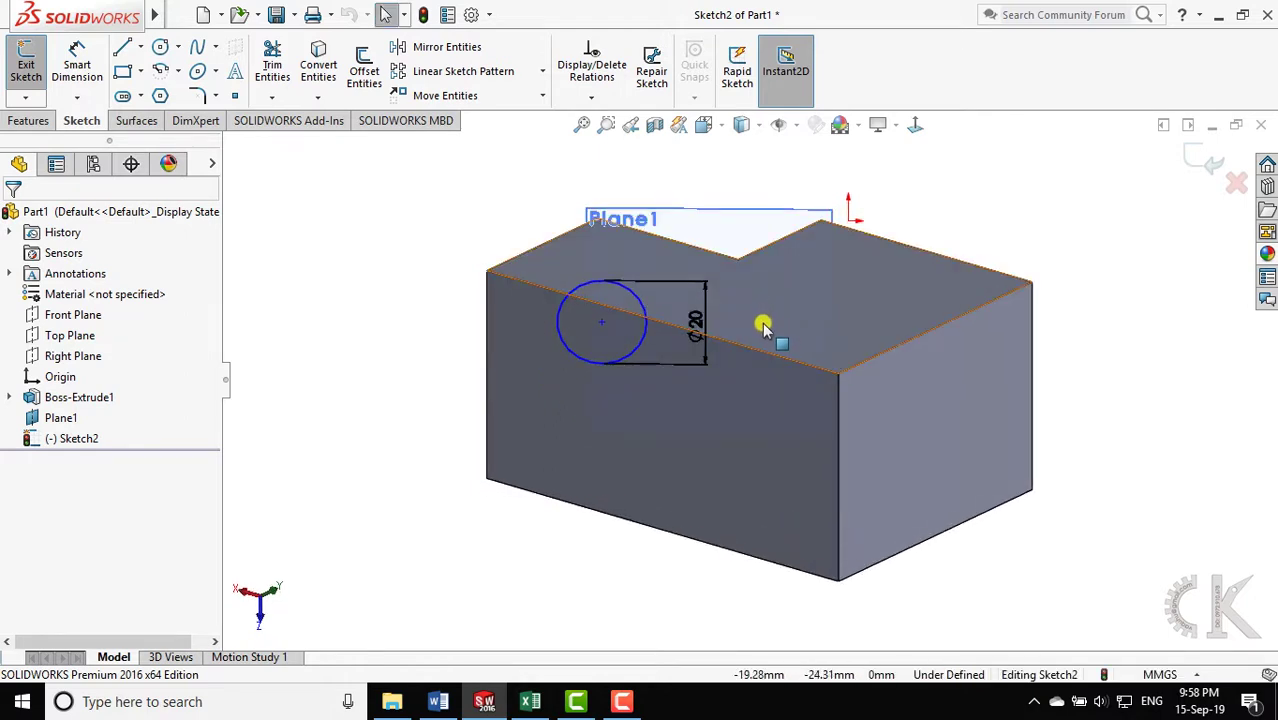
key("ctrl+8")
key("ctrl+8")
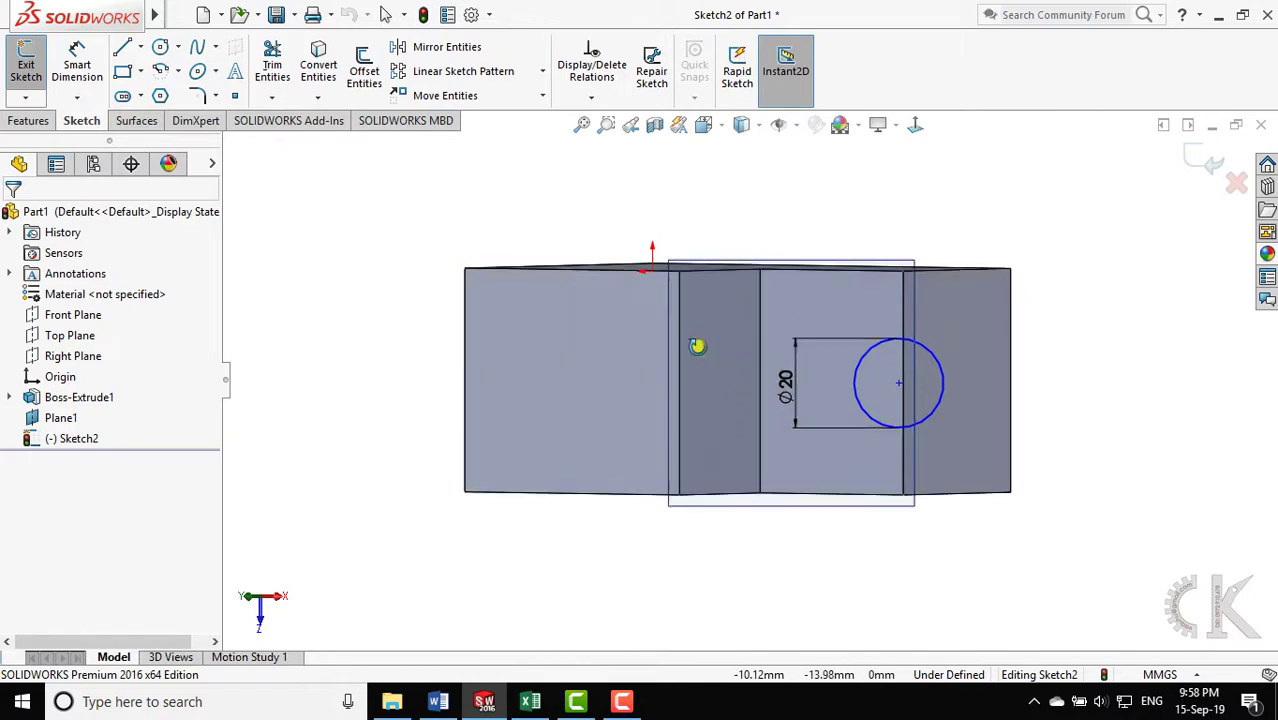
key("ctrl+shift+z")
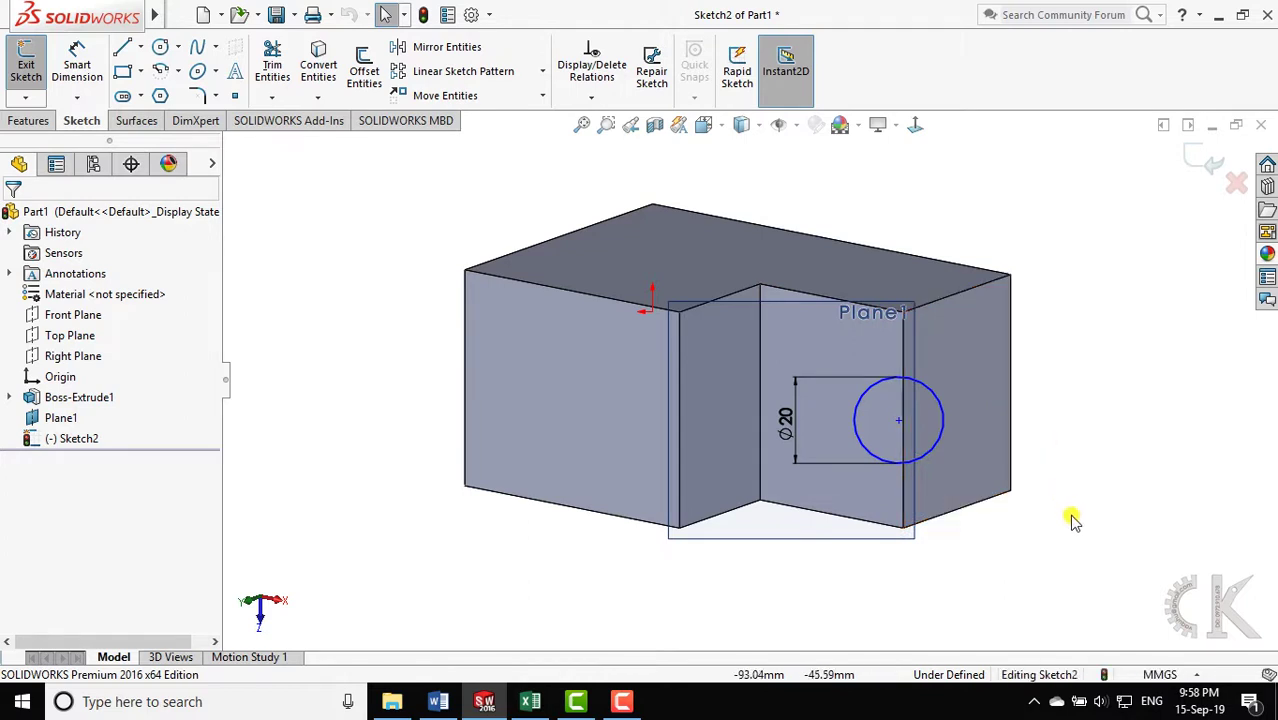
right_click_drag(1073, 514, 1108, 194)
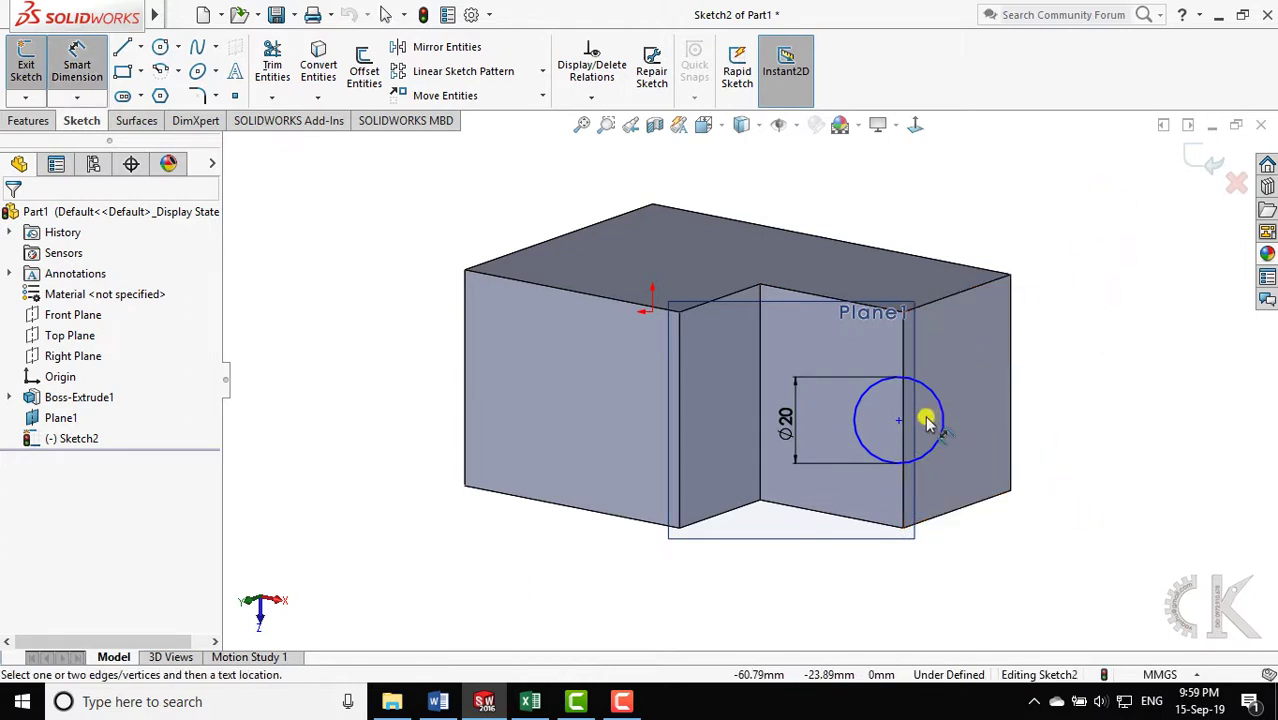
key("Escape")
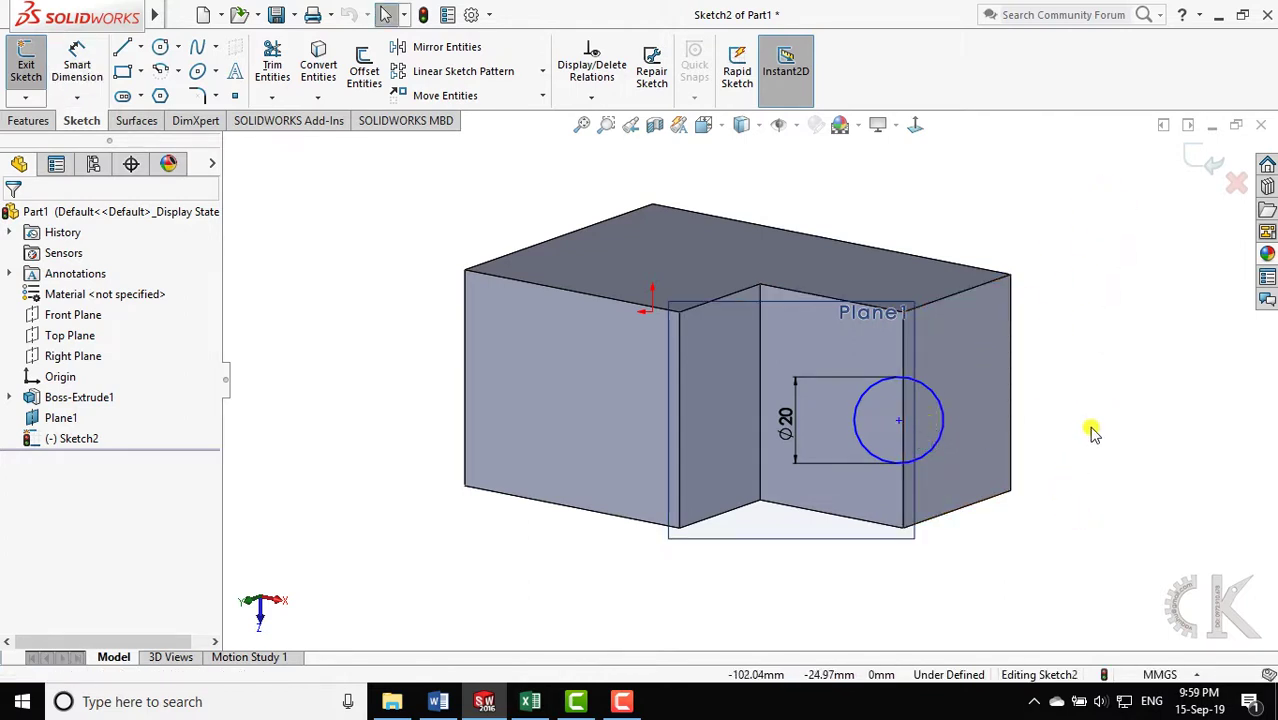
Move the circle centre onto the stepped face and dimension it 25 mm from the vertical edge
left_click(897, 424)
left_click_drag(897, 424, 849, 420)
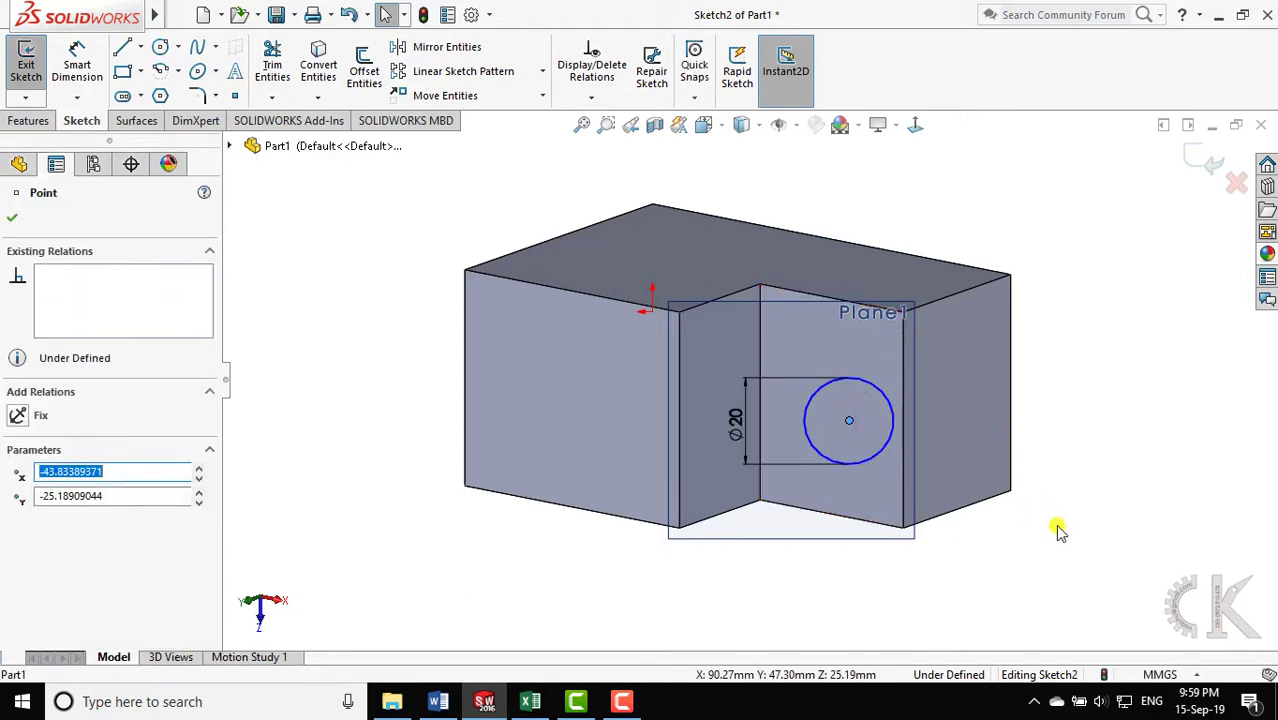
right_click_drag(1108, 587, 1122, 398)
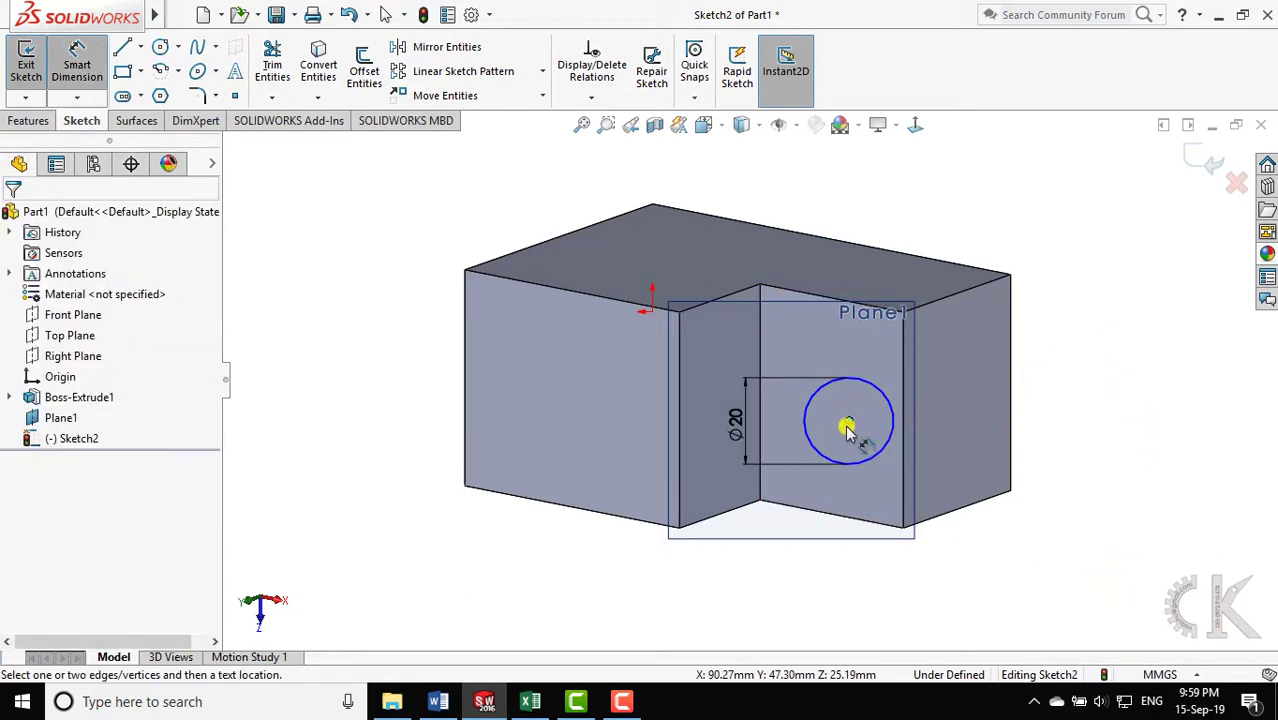
left_click(903, 424)
left_click(849, 420)
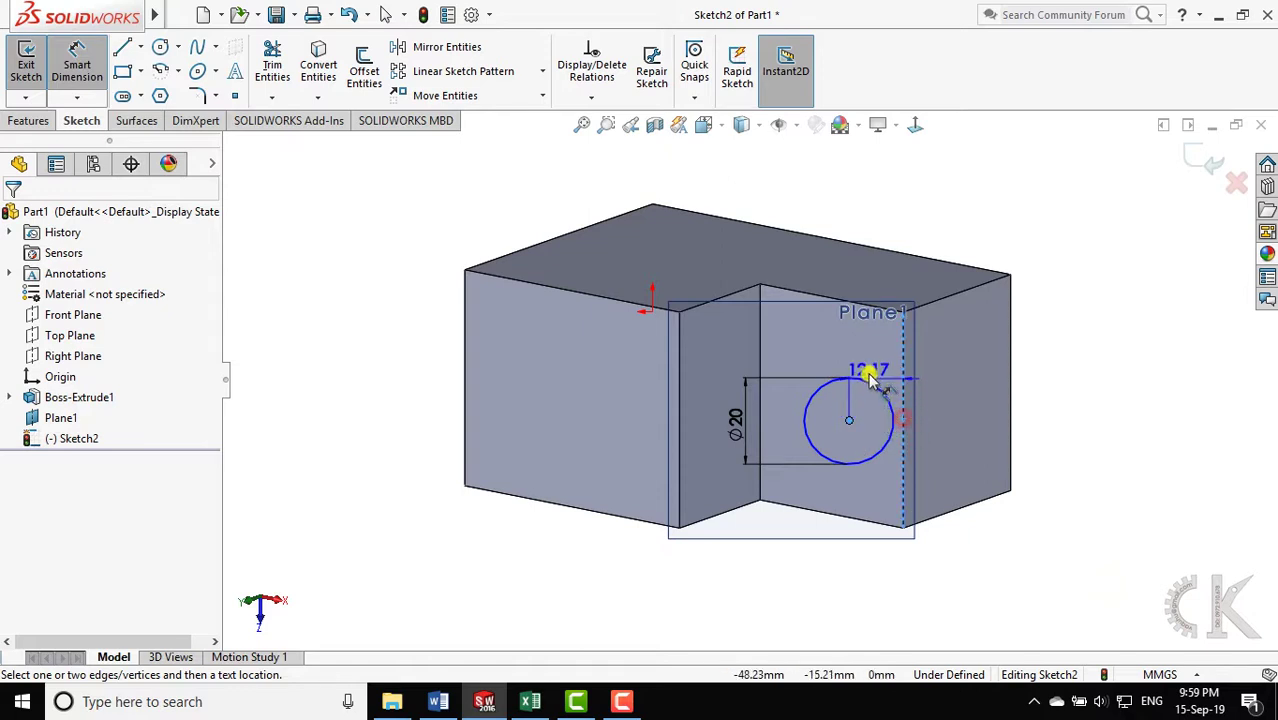
left_click(870, 366)
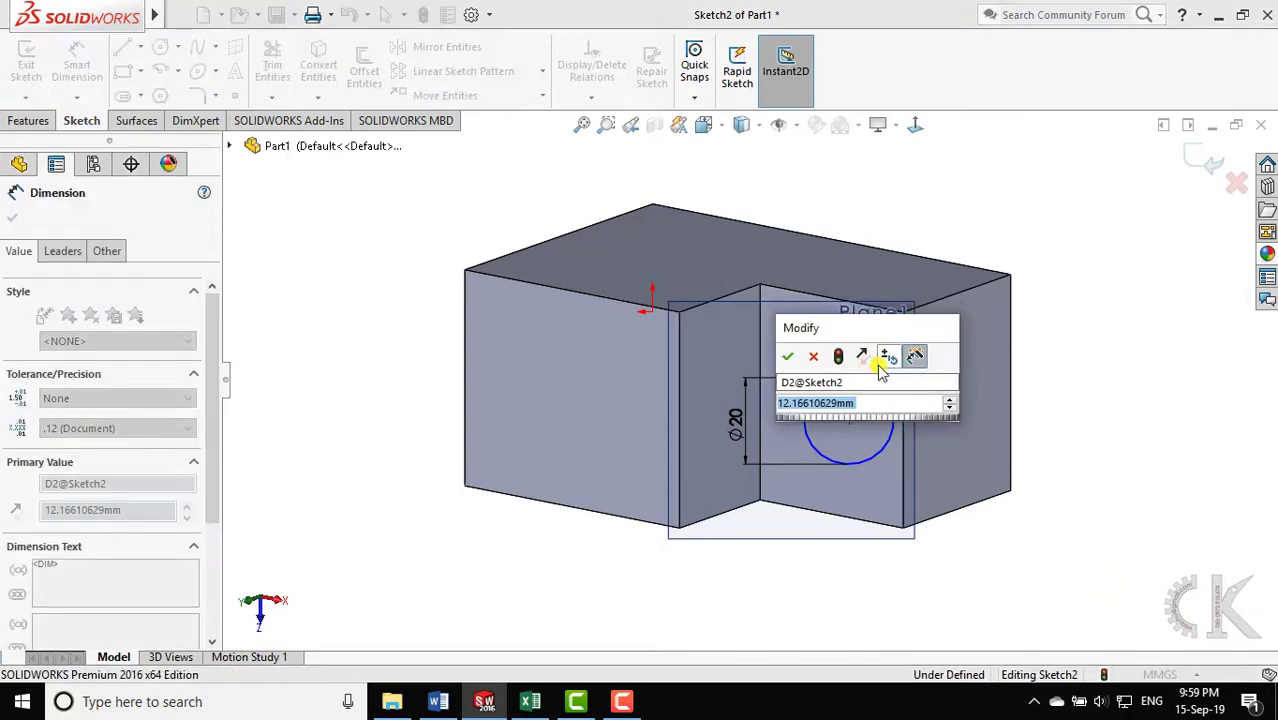
type("25")
key("Return")
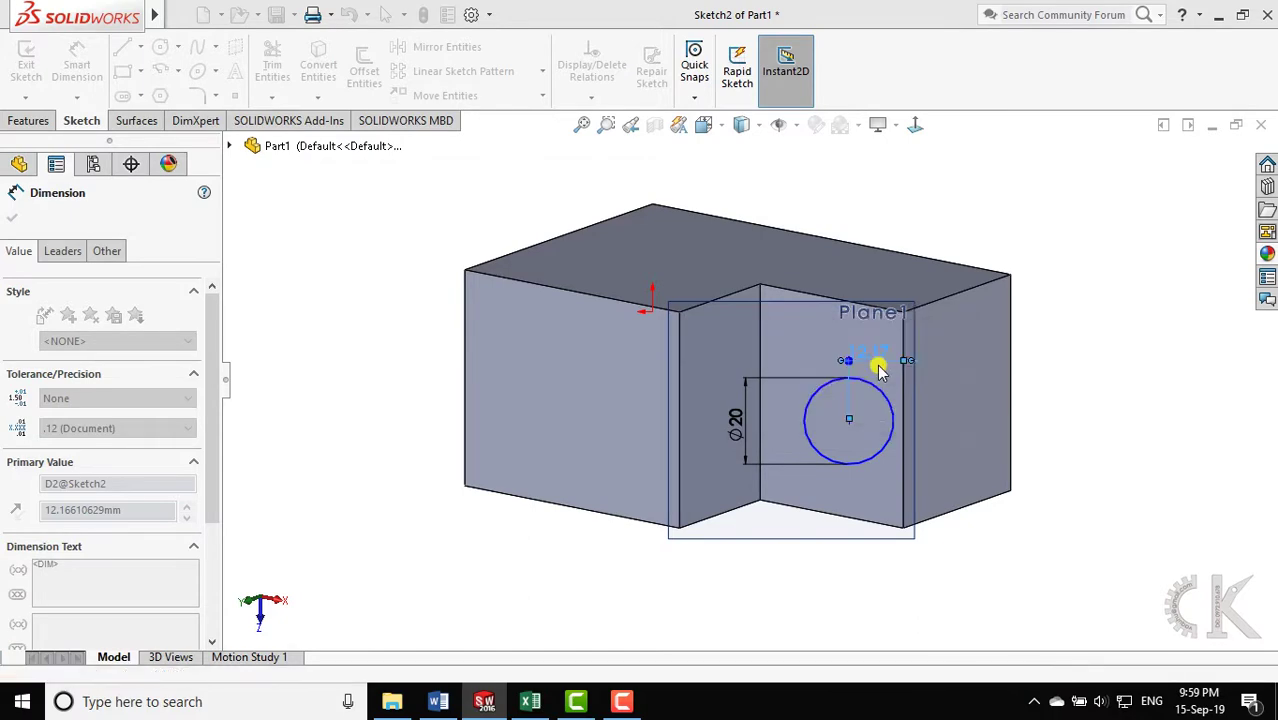
Review the block's reference drawings in Word, then exit Sketch2 with D2 at 25 mm
left_click(438, 701)
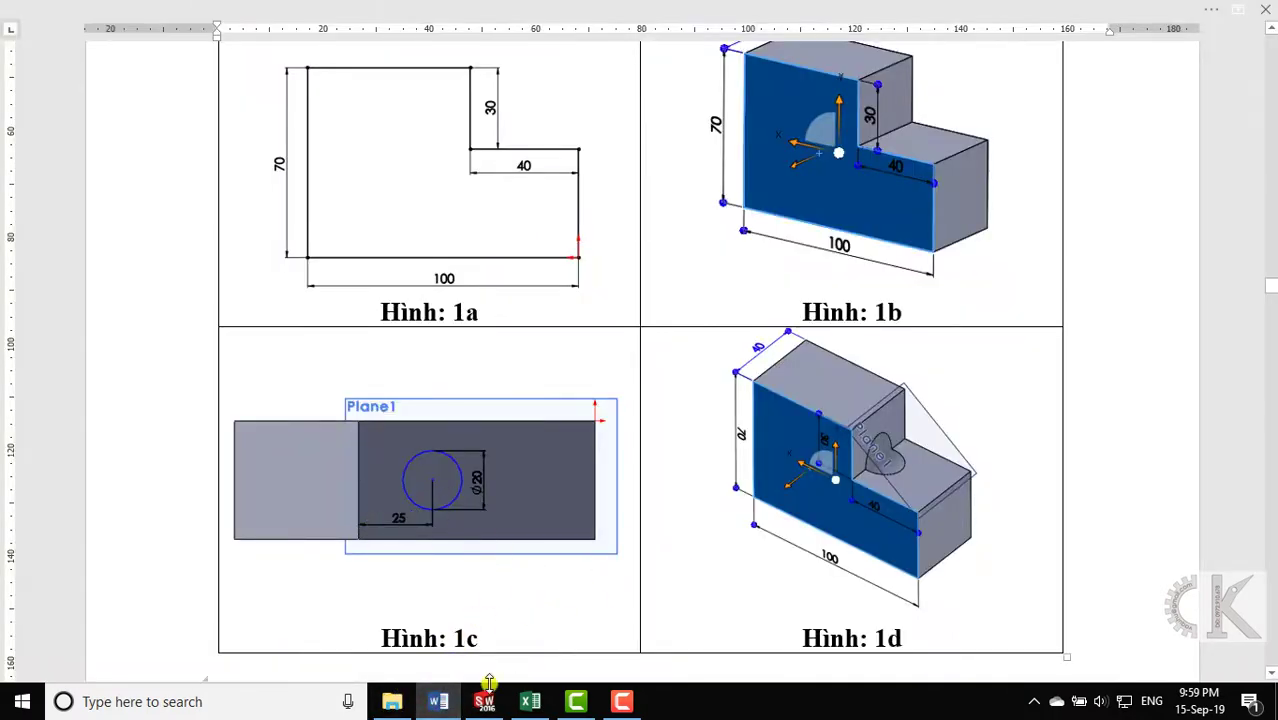
left_click(485, 698)
mouse_move(1075, 313)
middle_mouse_down()
mouse_move(980, 337)
mouse_move(961, 180)
mouse_move(790, 357)
mouse_move(693, 337)
mouse_move(659, 417)
mouse_move(654, 497)
mouse_move(776, 365)
mouse_move(679, 514)
mouse_move(868, 452)
mouse_move(1127, 214)
middle_mouse_up()
left_click(1186, 158)
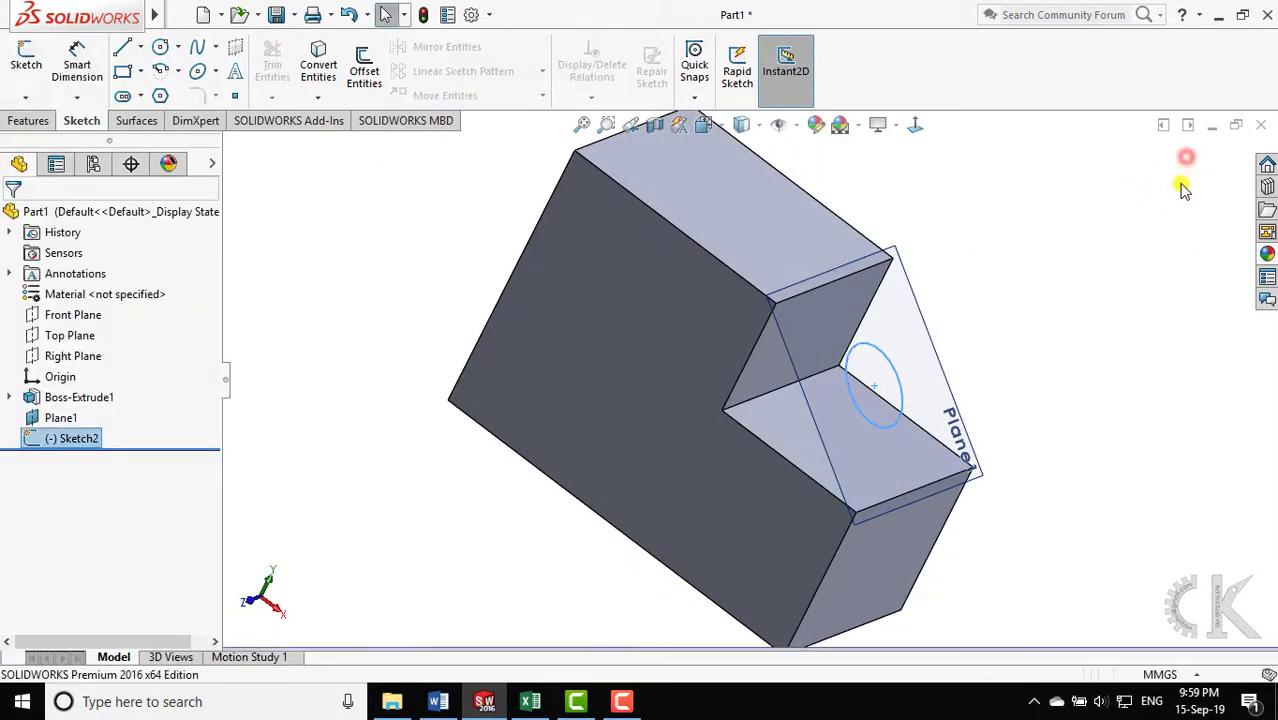
Extrude-cut Sketch2 Through All in the reversed direction, creating Cut-Extrude1's Ø20 hole
left_click(30, 121)
left_click(285, 68)
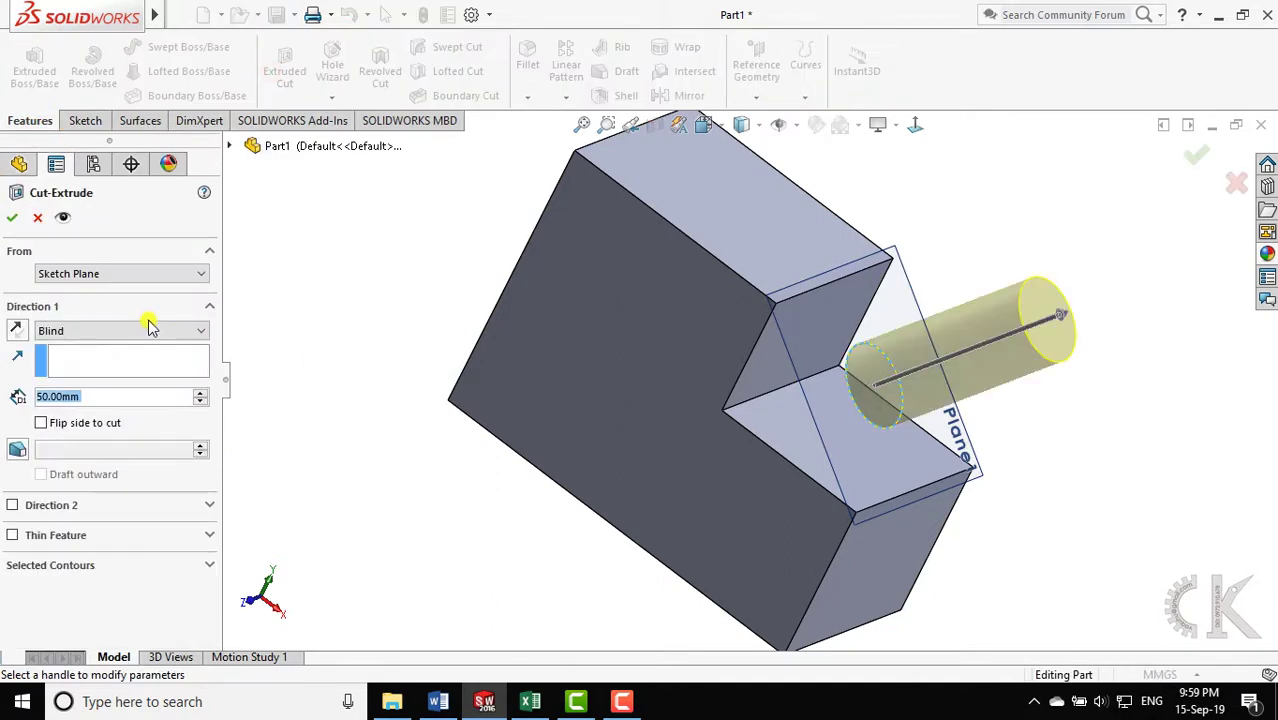
left_click(155, 333)
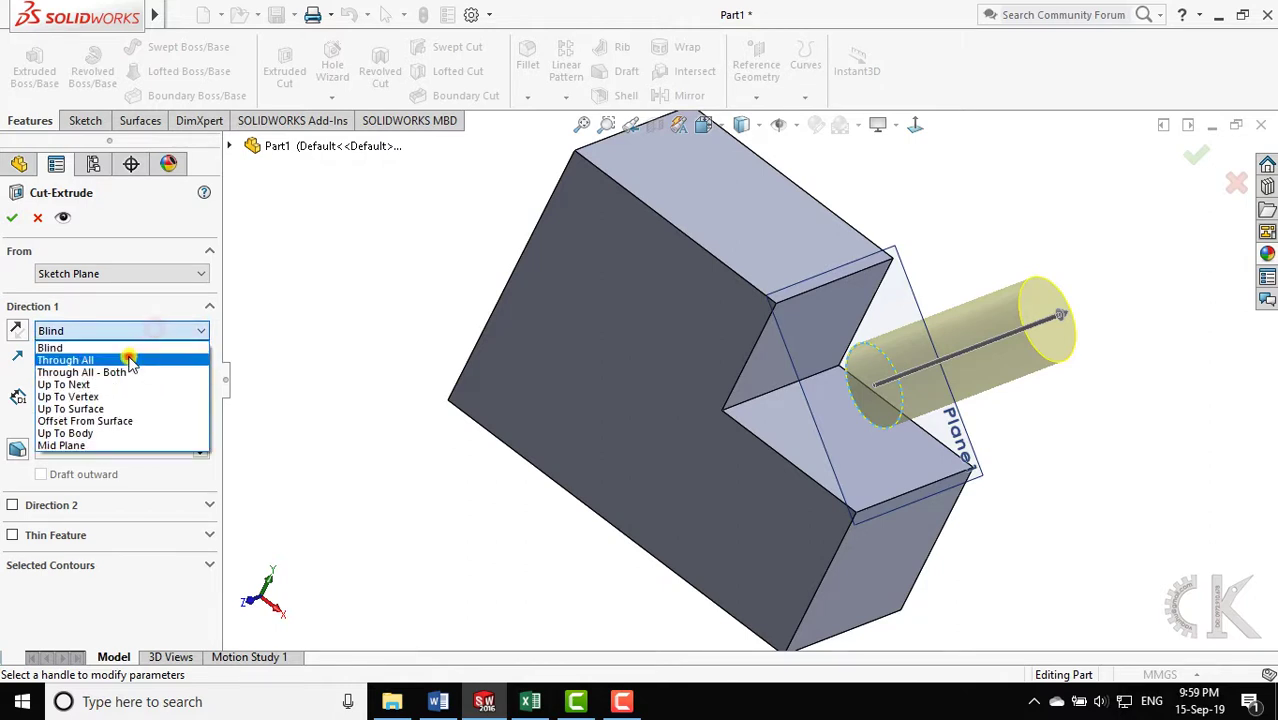
left_click(129, 358)
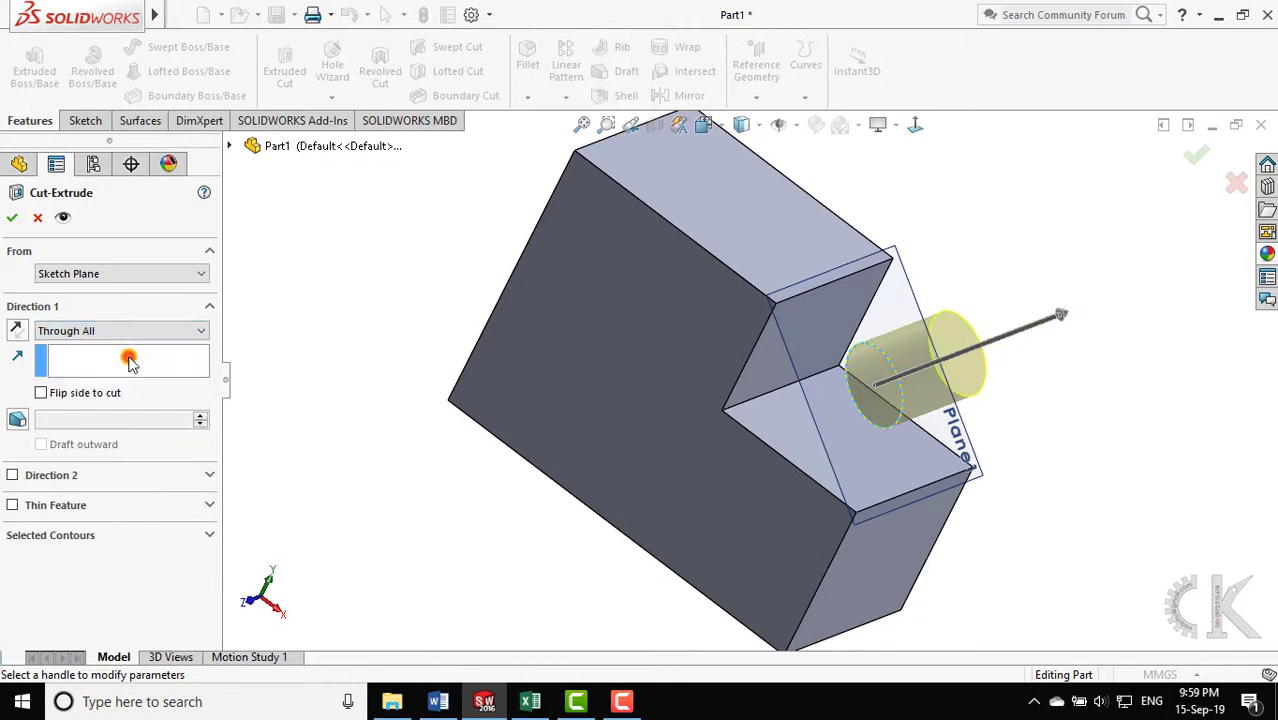
left_click(19, 331)
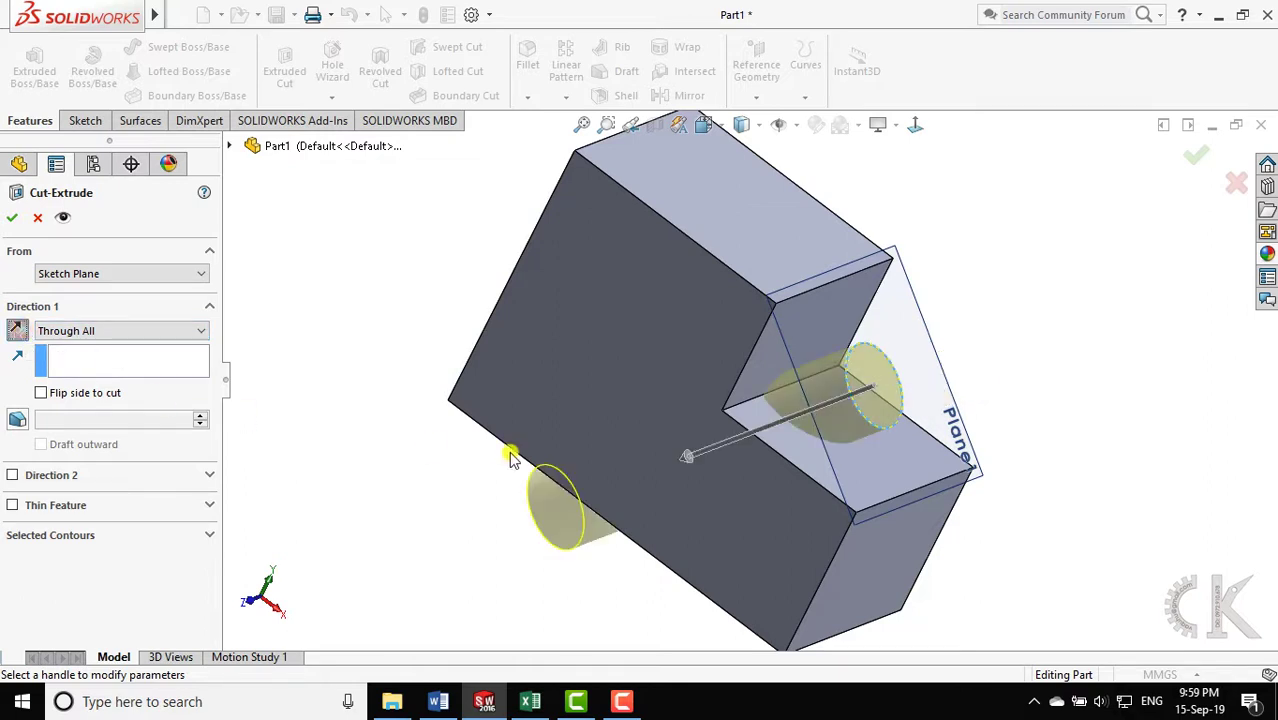
middle_click_drag(510, 455, 585, 362)
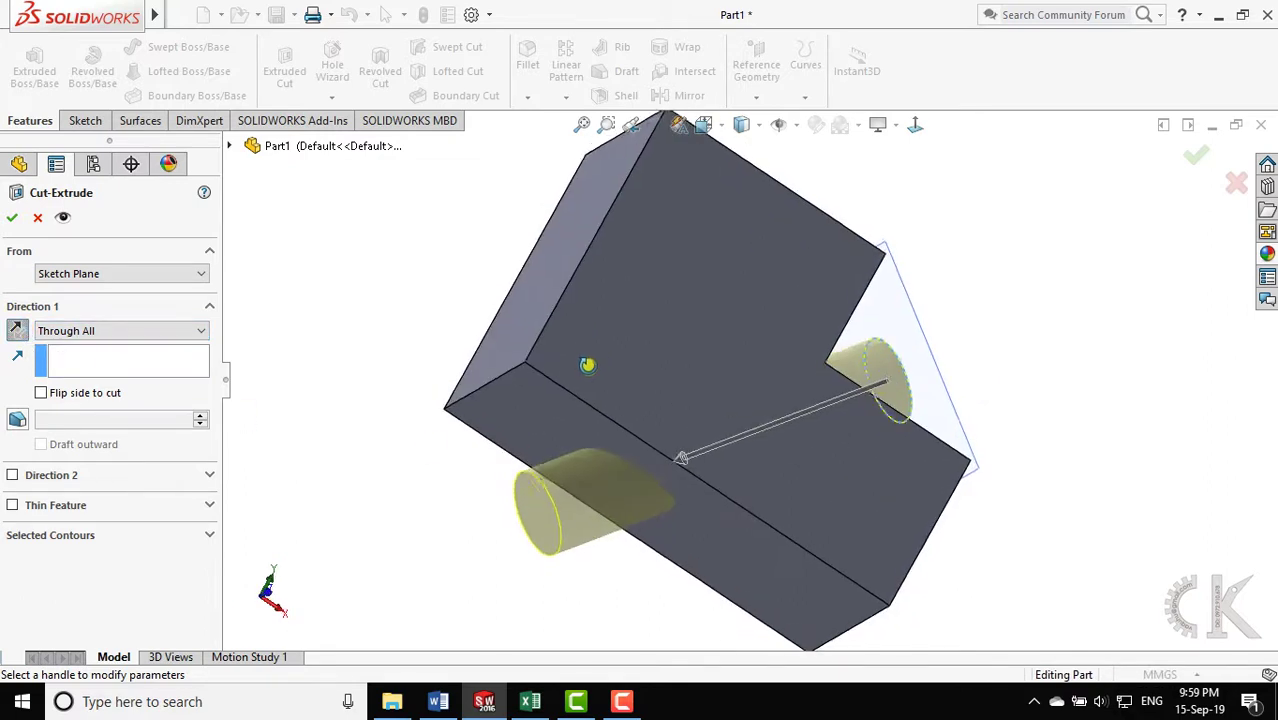
left_click(10, 220)
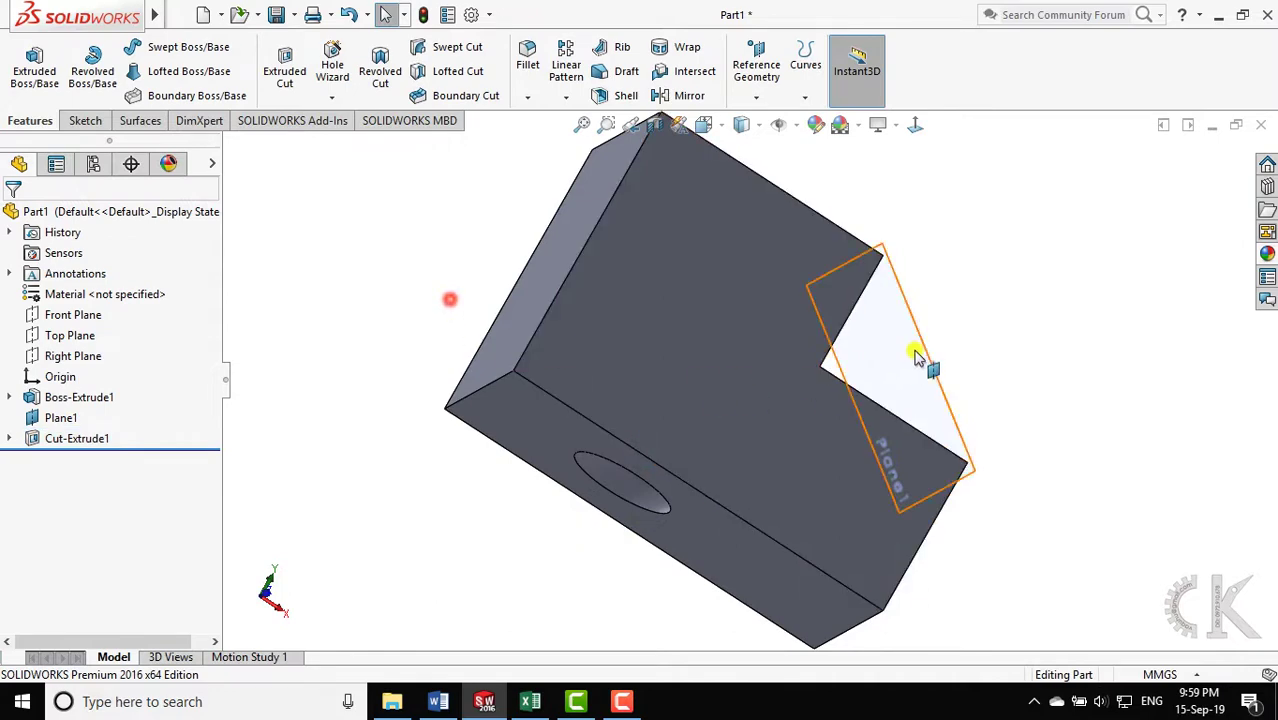
mouse_move(919, 354)
middle_mouse_down()
mouse_move(754, 451)
mouse_move(740, 510)
mouse_move(742, 456)
mouse_move(807, 385)
mouse_move(793, 371)
middle_mouse_up()
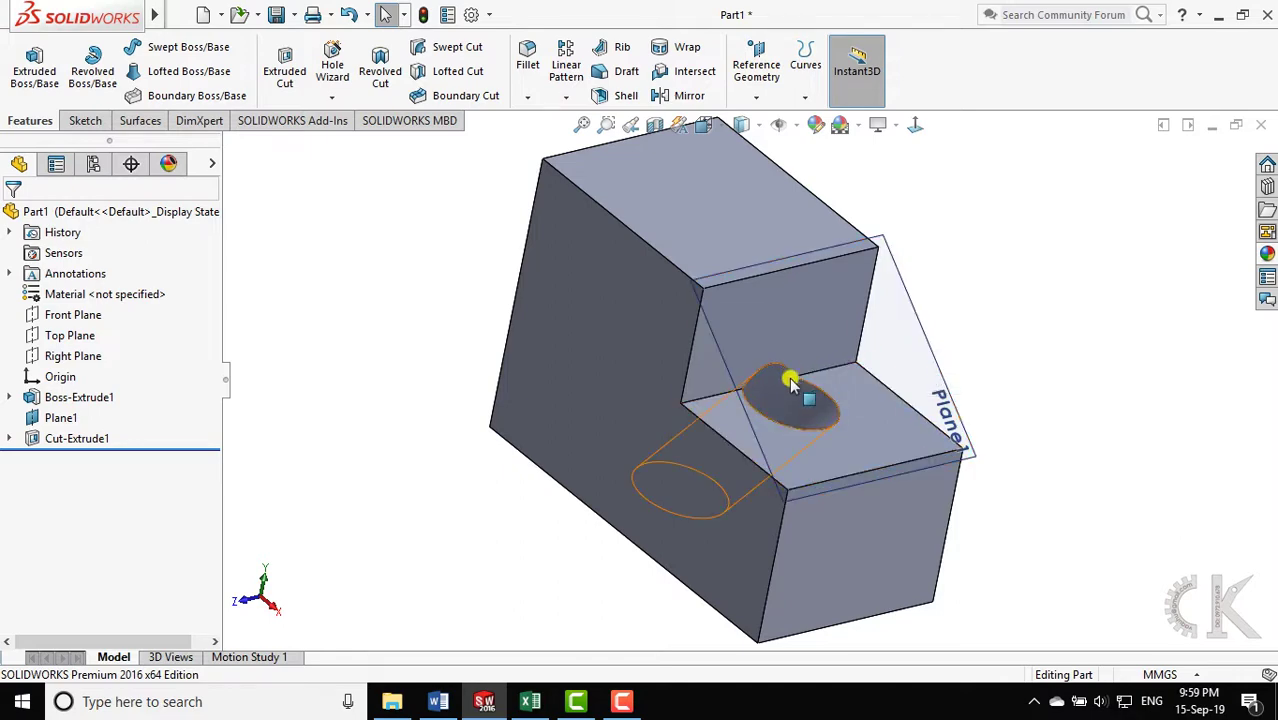
mouse_move(793, 374)
middle_mouse_down()
mouse_move(759, 431)
mouse_move(707, 404)
mouse_move(822, 248)
mouse_move(813, 360)
mouse_move(765, 516)
mouse_move(807, 491)
mouse_move(853, 371)
middle_mouse_up()
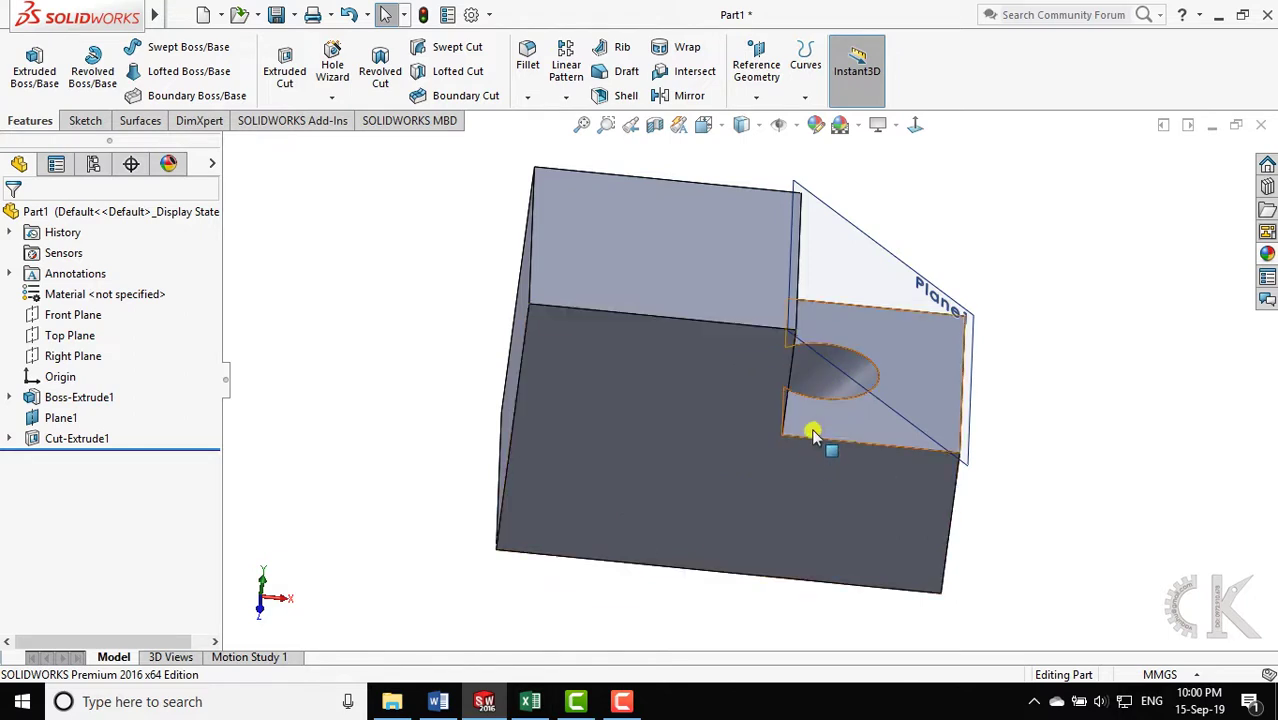
middle_click_drag(756, 443, 722, 437)
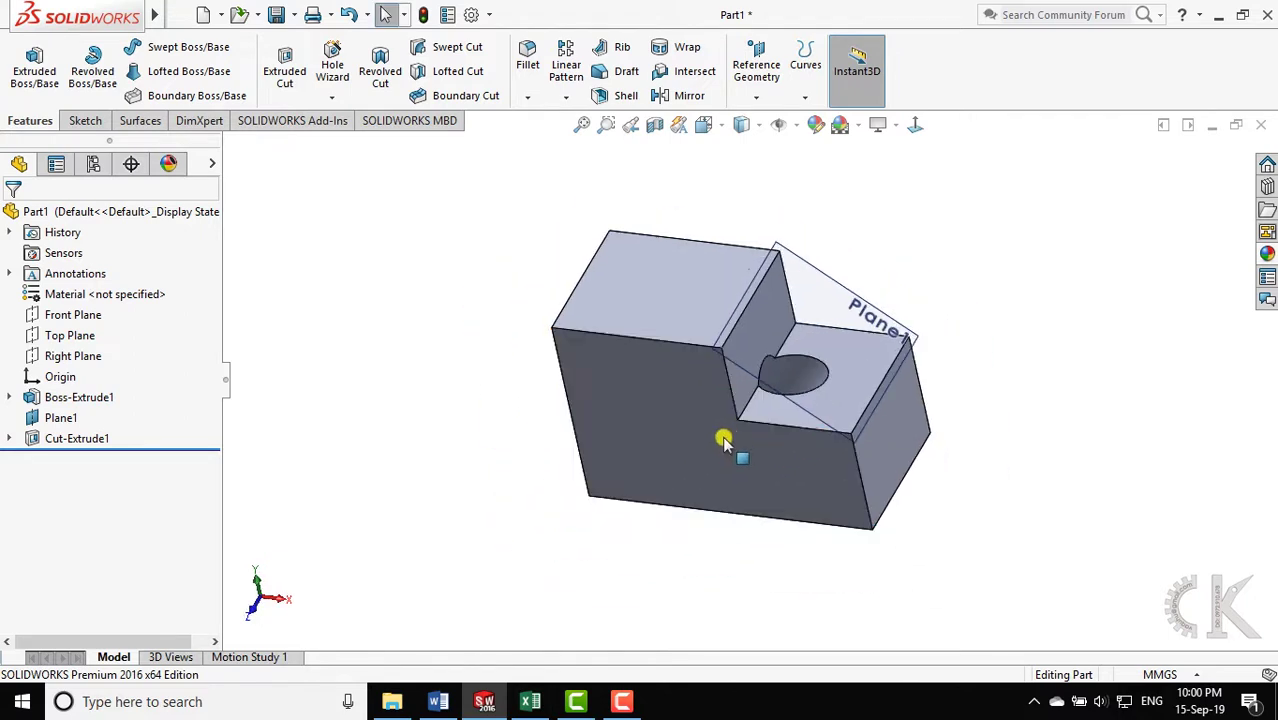